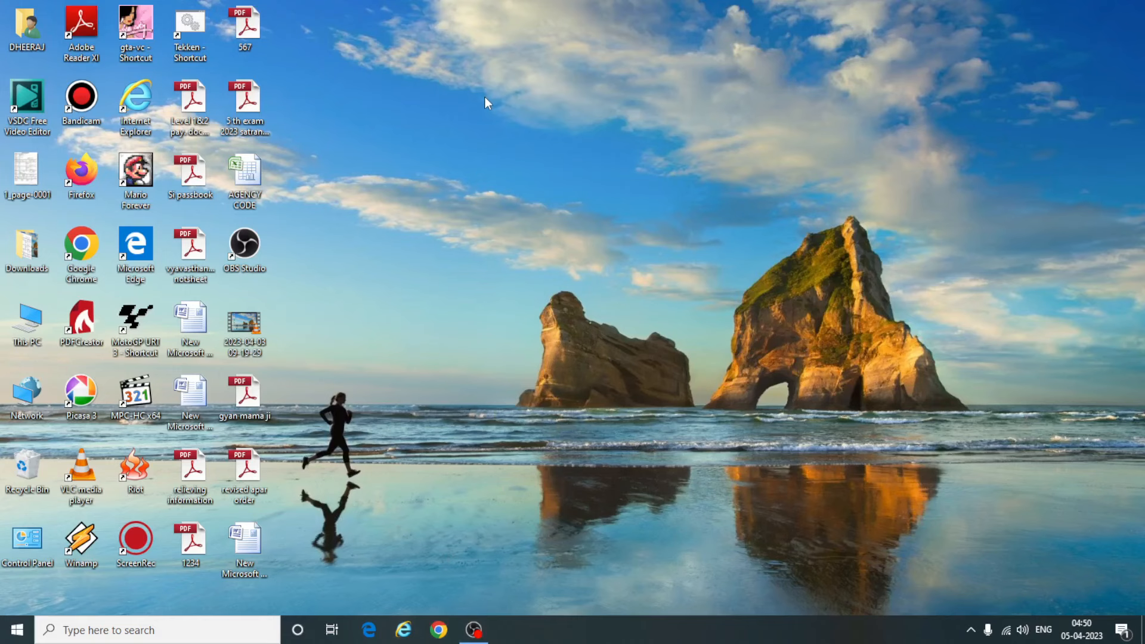
Step: Open 'revised apar order.pdf' from the desktop in Adobe Reader
double_click(247, 471)
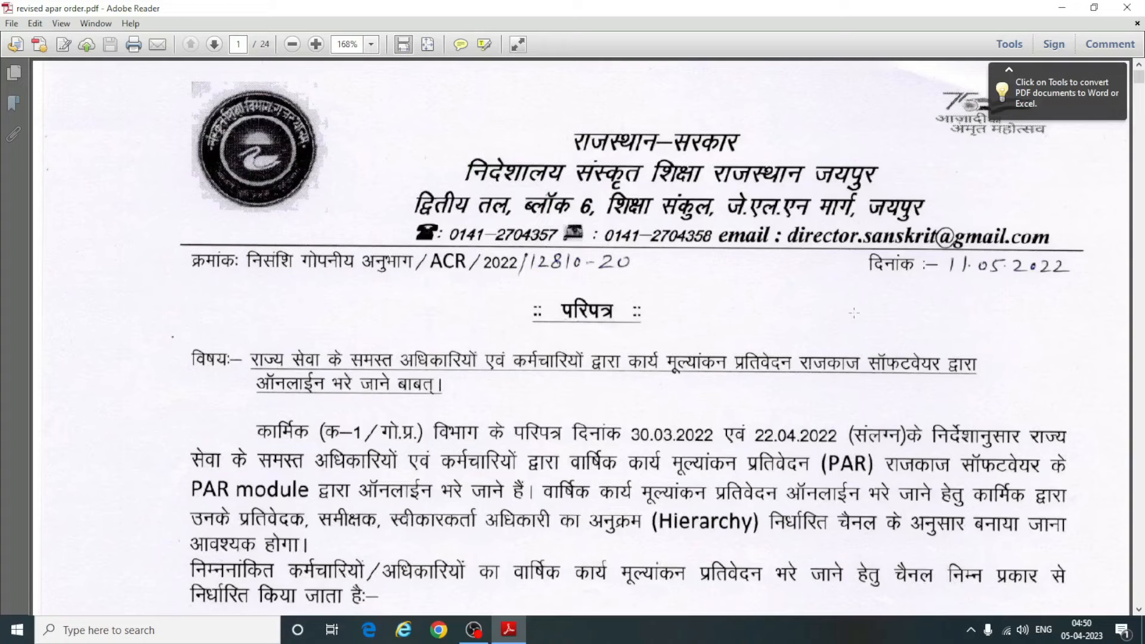
Step: Scroll past the letterhead and page 1 to page 2's hierarchy table, rows 20–31
scroll(581, 337, "down", 5)
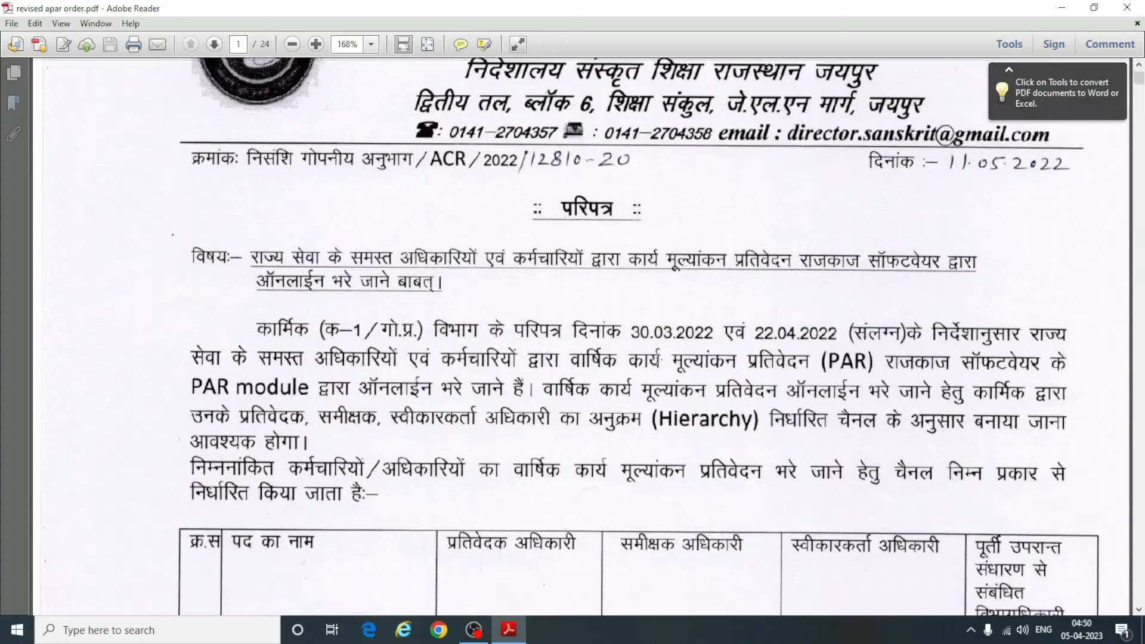
scroll(581, 337, "down", 10)
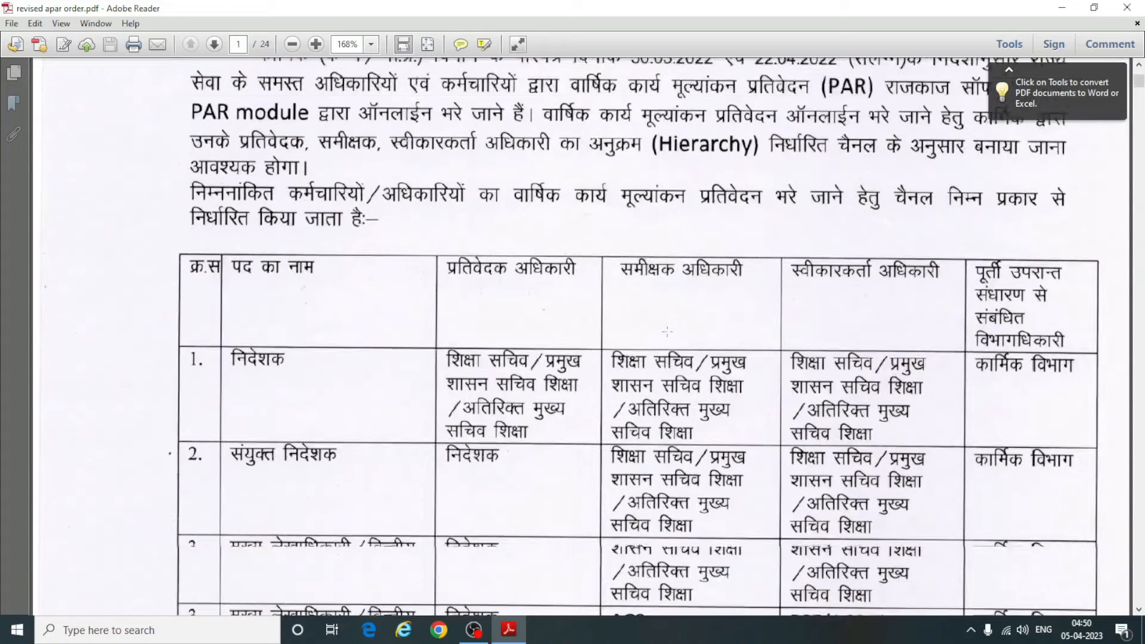
scroll(655, 346, "down", 2)
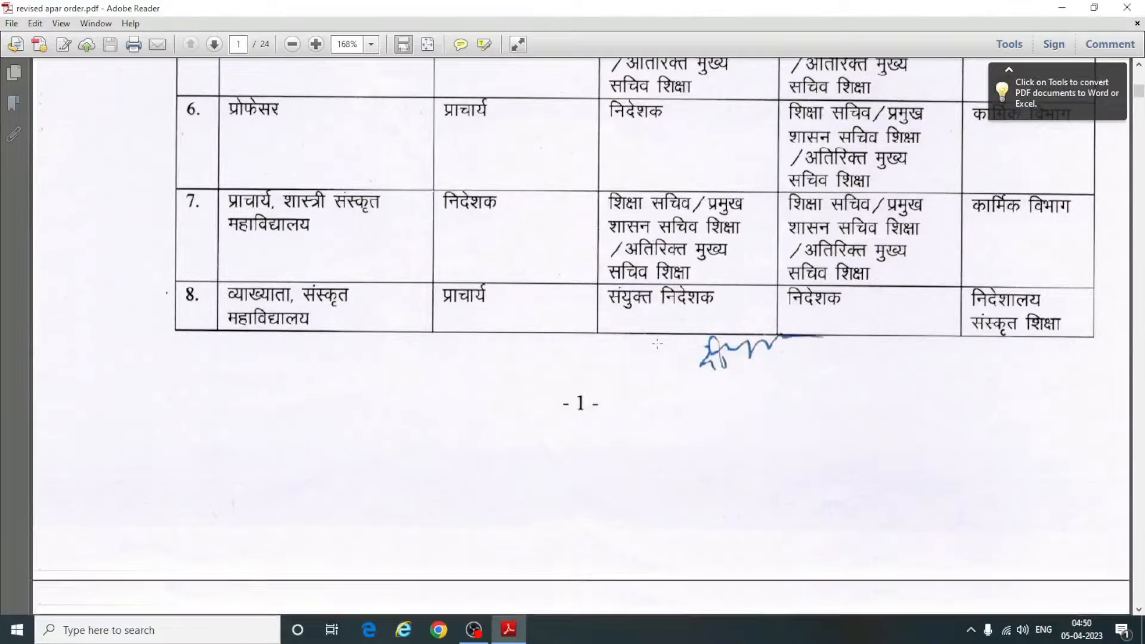
scroll(655, 346, "down", 2)
scroll(655, 346, "down", 17)
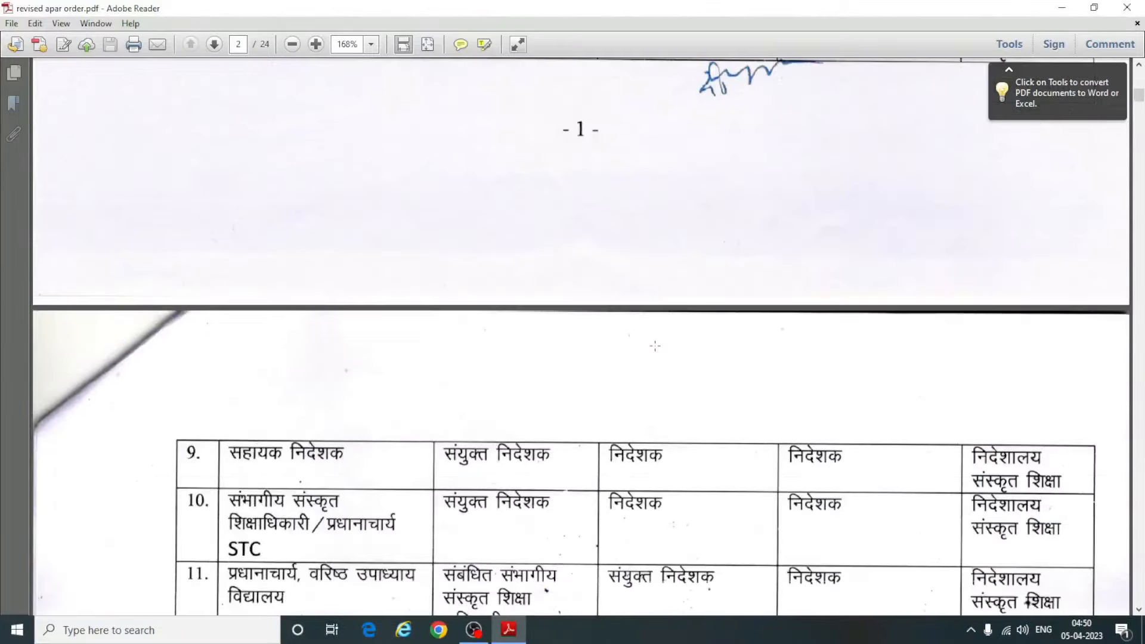
scroll(655, 346, "down", 4)
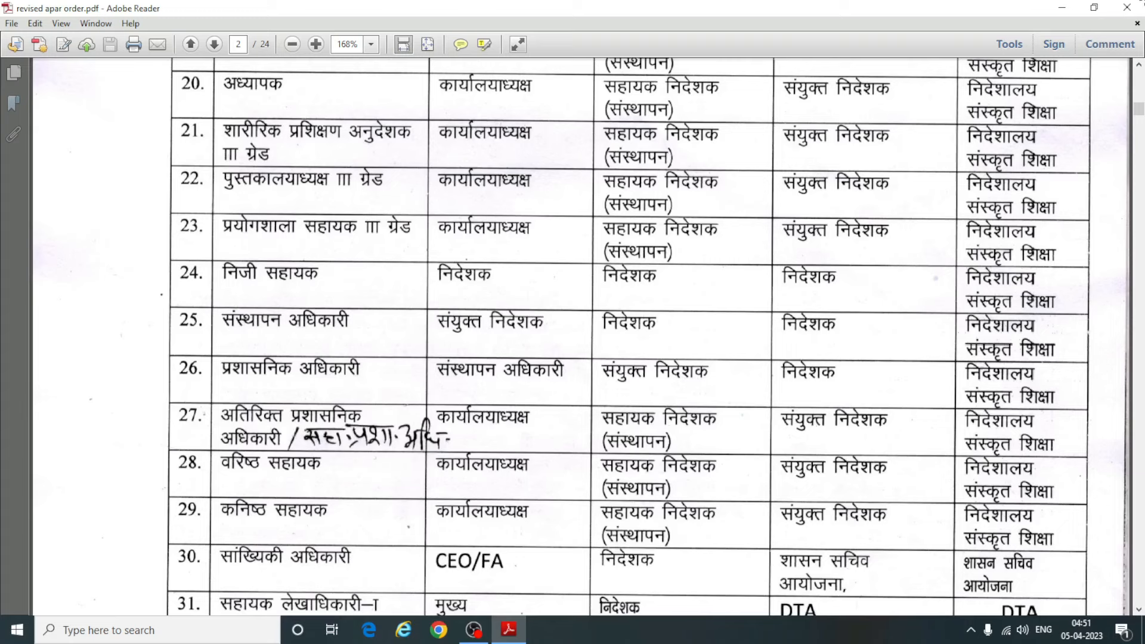
Step: Minimize Adobe Reader and load rajkaj.rajasthan.gov.in in Chrome via the 'rajkaj' address suggestion
left_click(1061, 11)
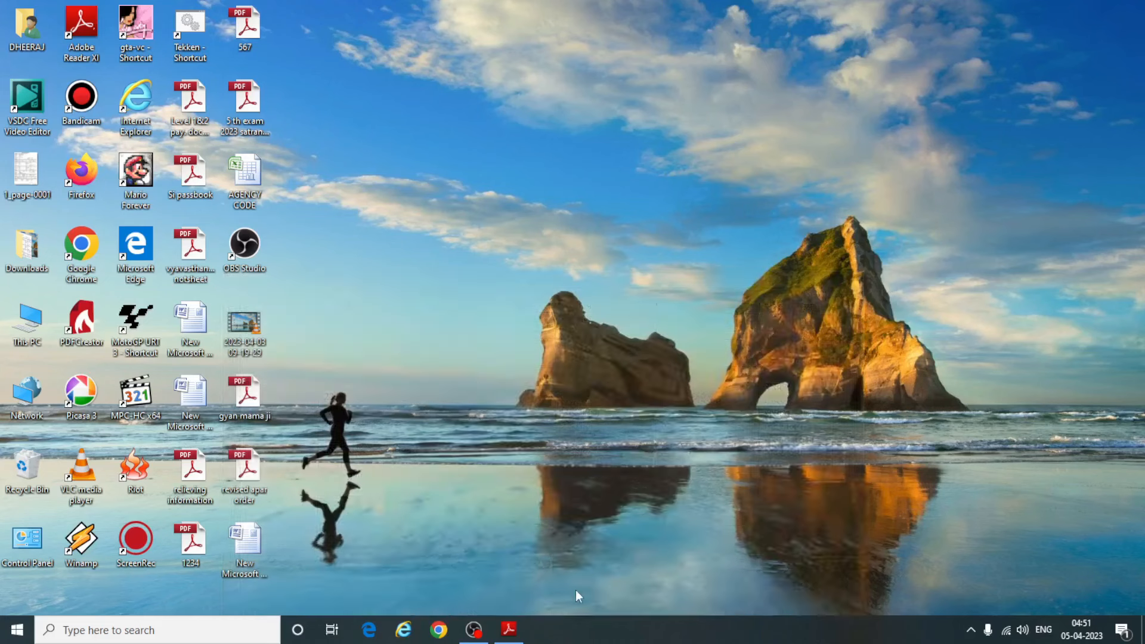
left_click(439, 630)
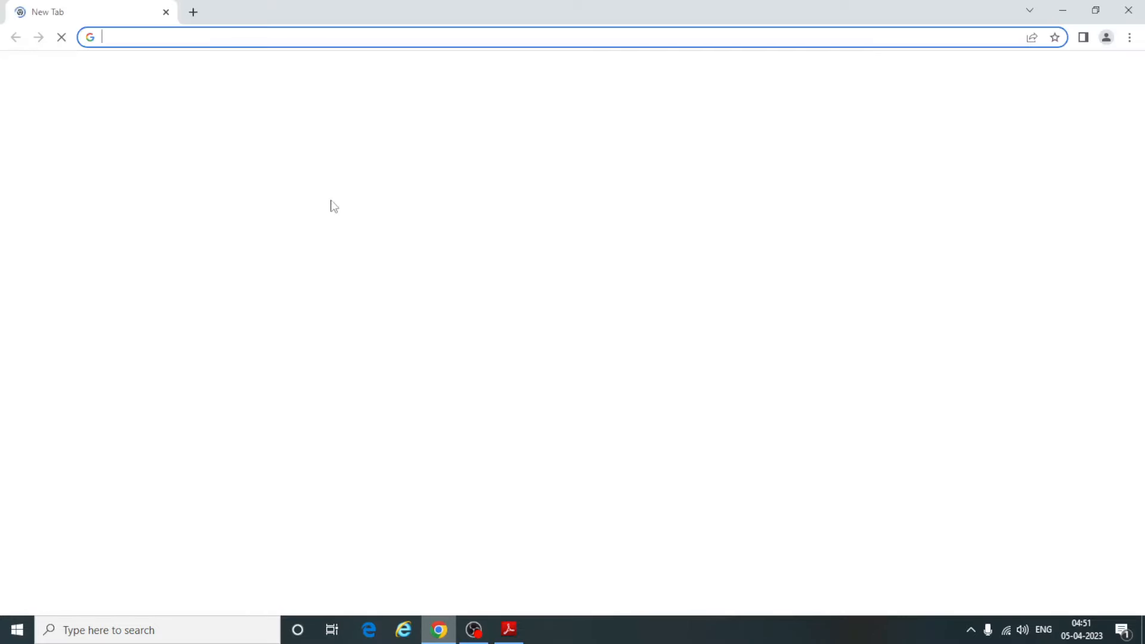
left_click(220, 34)
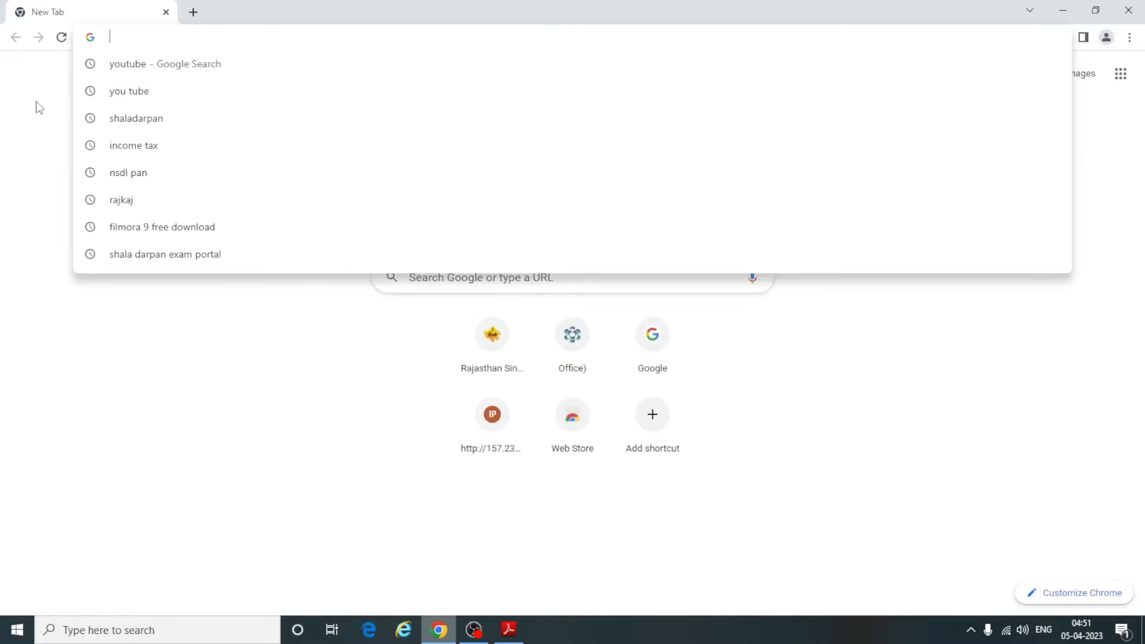
type("rajkaj.rajasthan.gov.in")
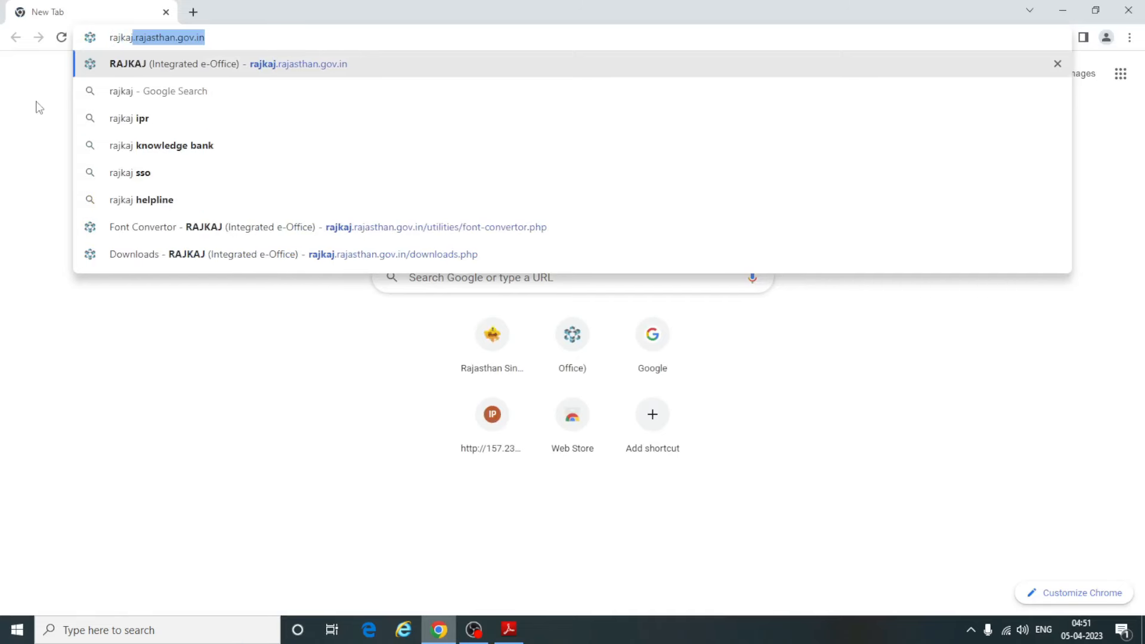
left_click(273, 64)
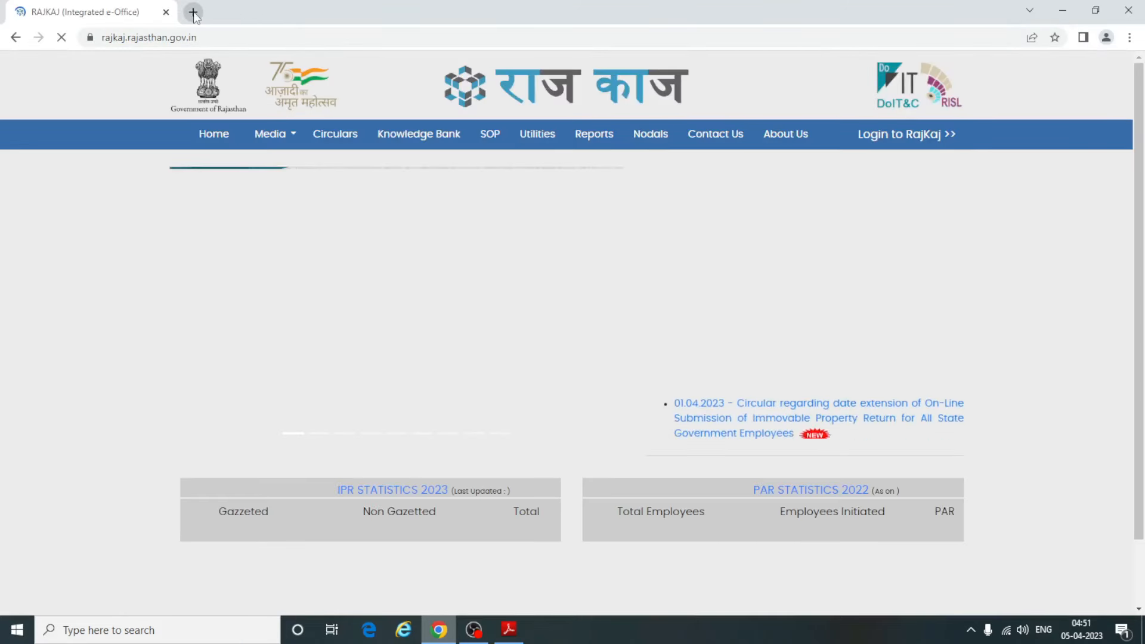
Step: Close the jankalyan announcement and follow 'Login to RajKaj >>' to the SSO sign-in page
left_click(193, 13)
left_click(105, 13)
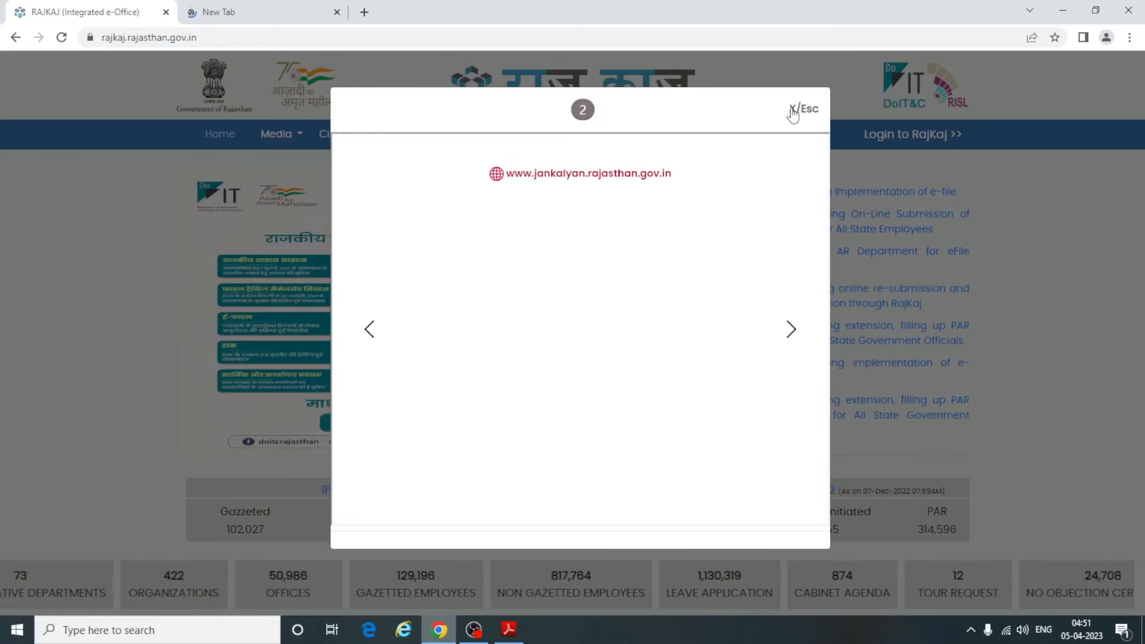
left_click(793, 110)
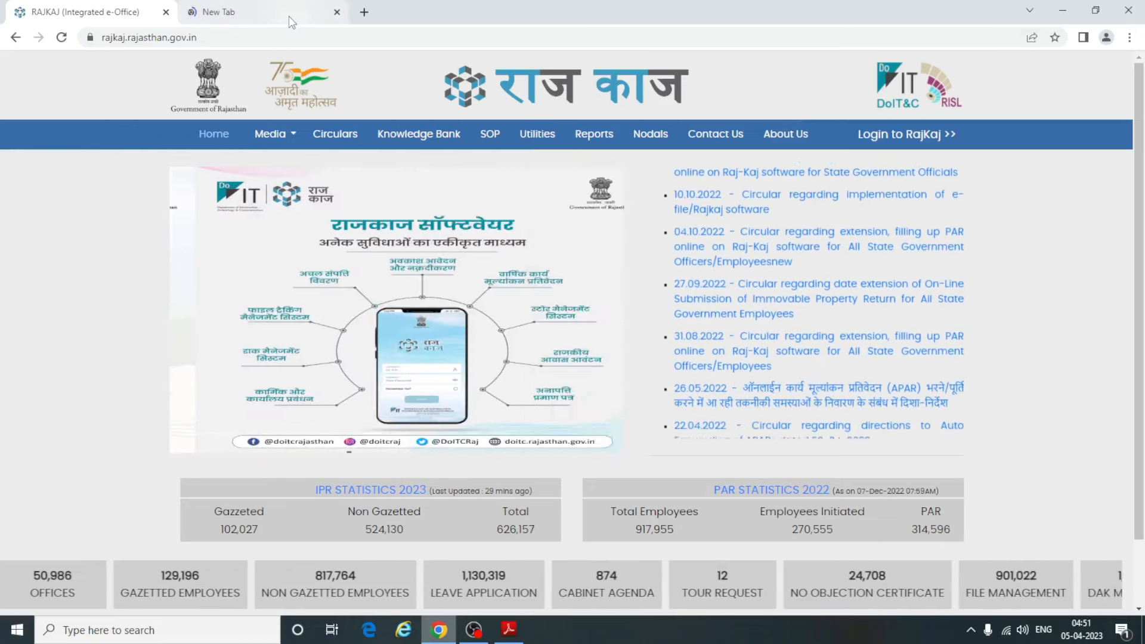
left_click(232, 17)
left_click(104, 9)
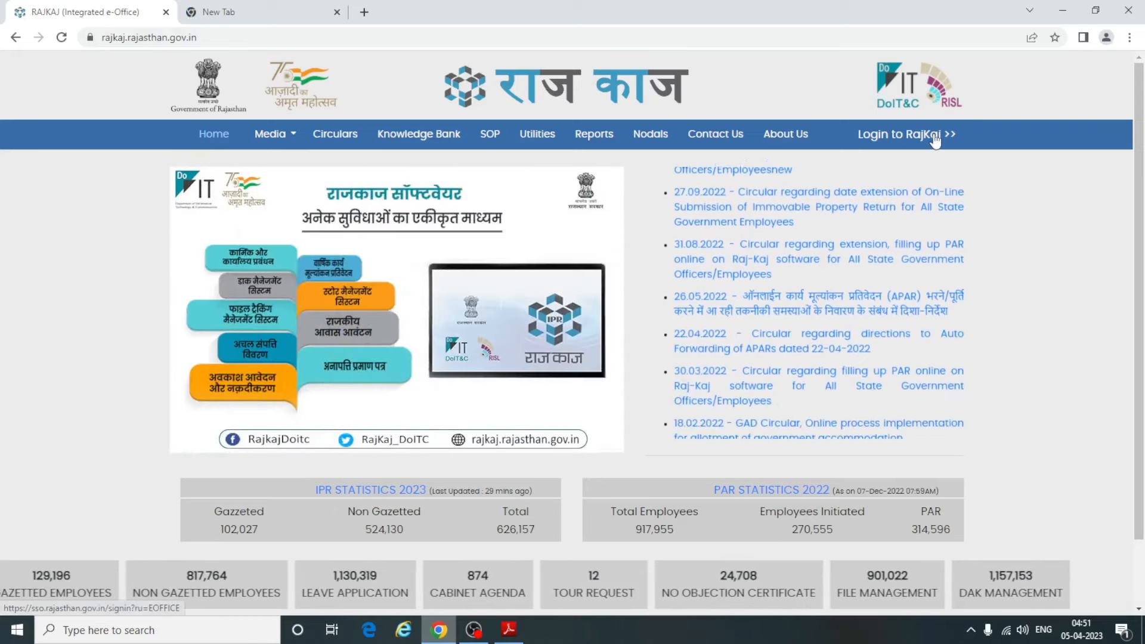
left_click(935, 138)
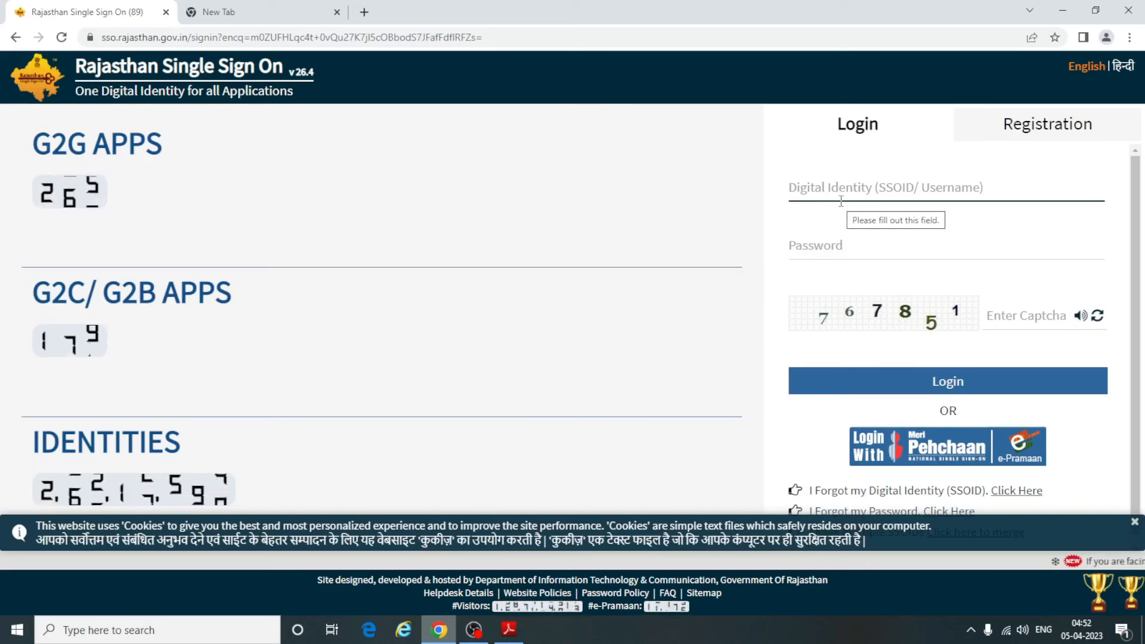
Step: Sign in to Rajasthan SSO with the SSO ID, account password and captcha
left_click(841, 201)
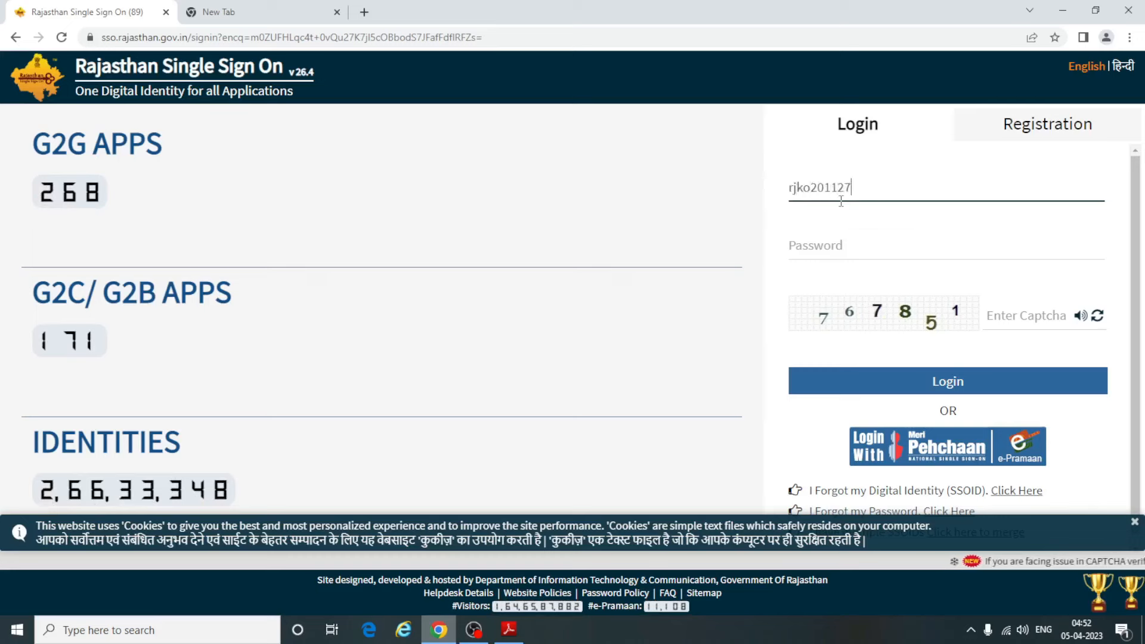
key("Tab")
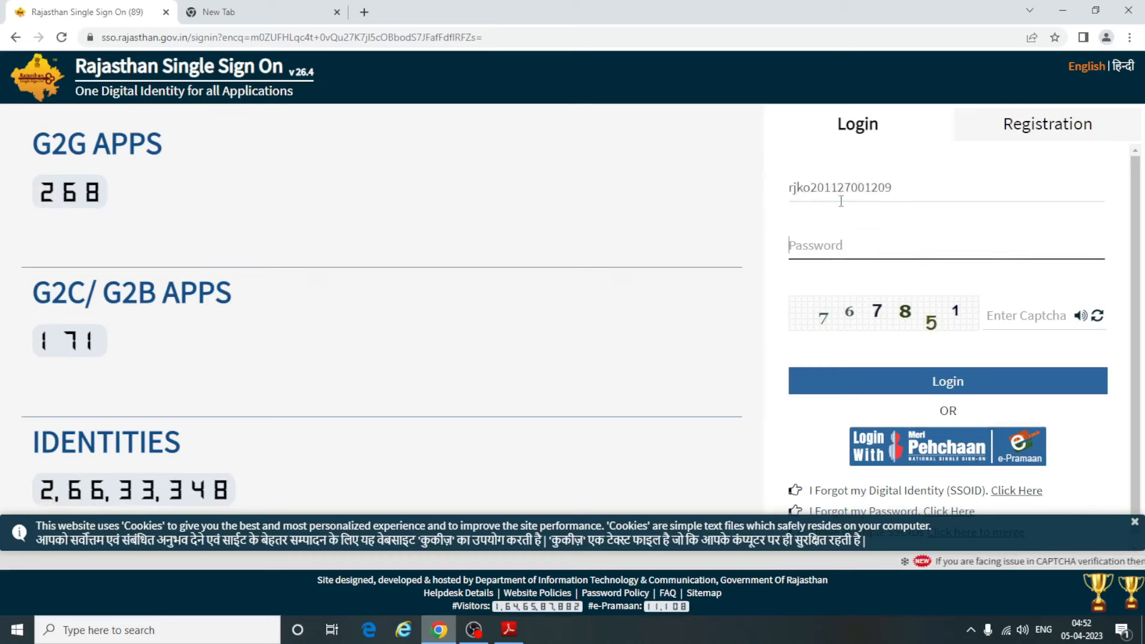
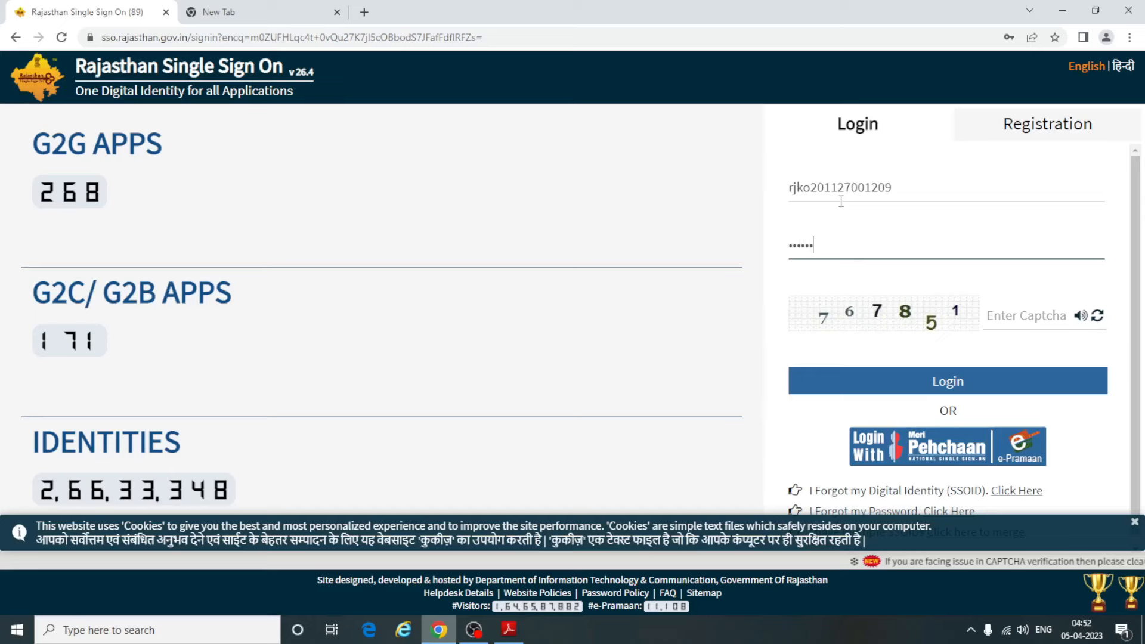
key("Tab")
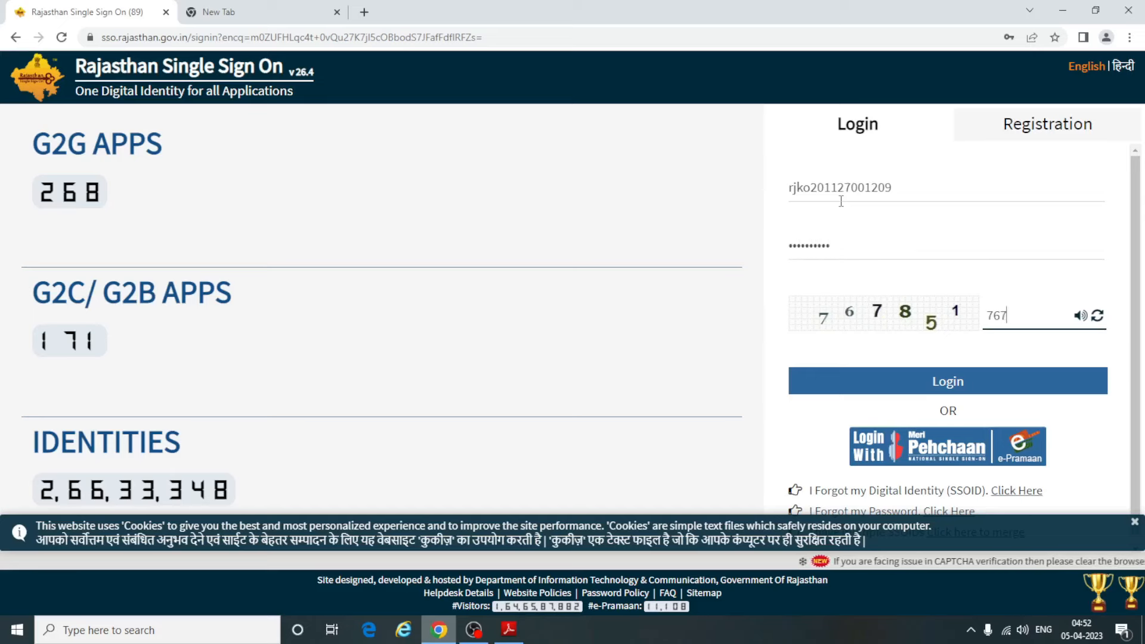
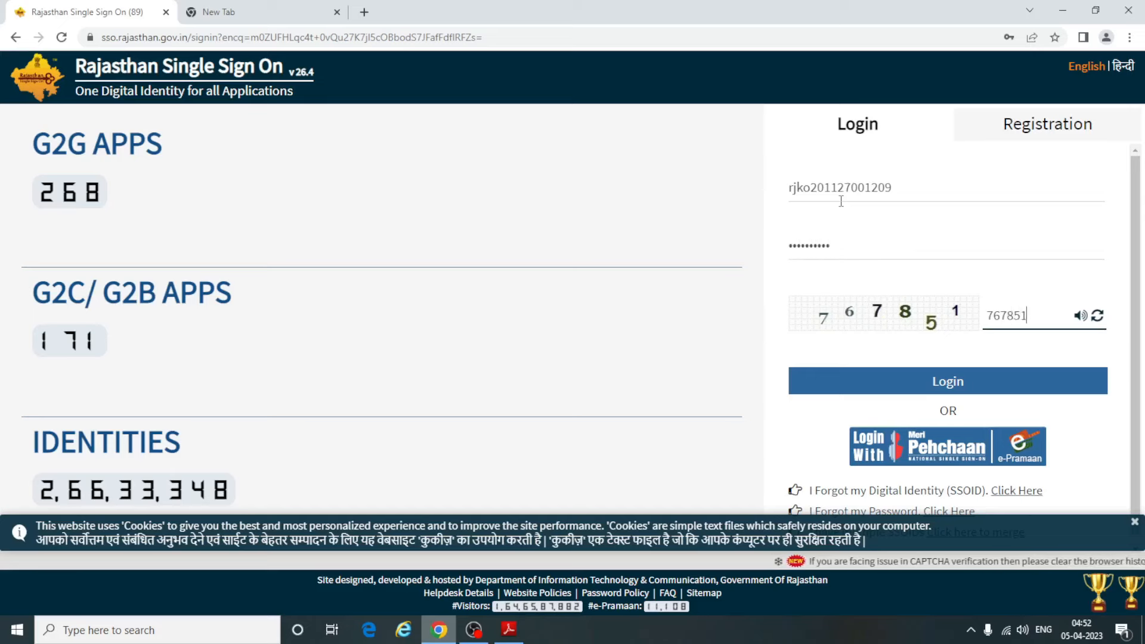
left_click(949, 387)
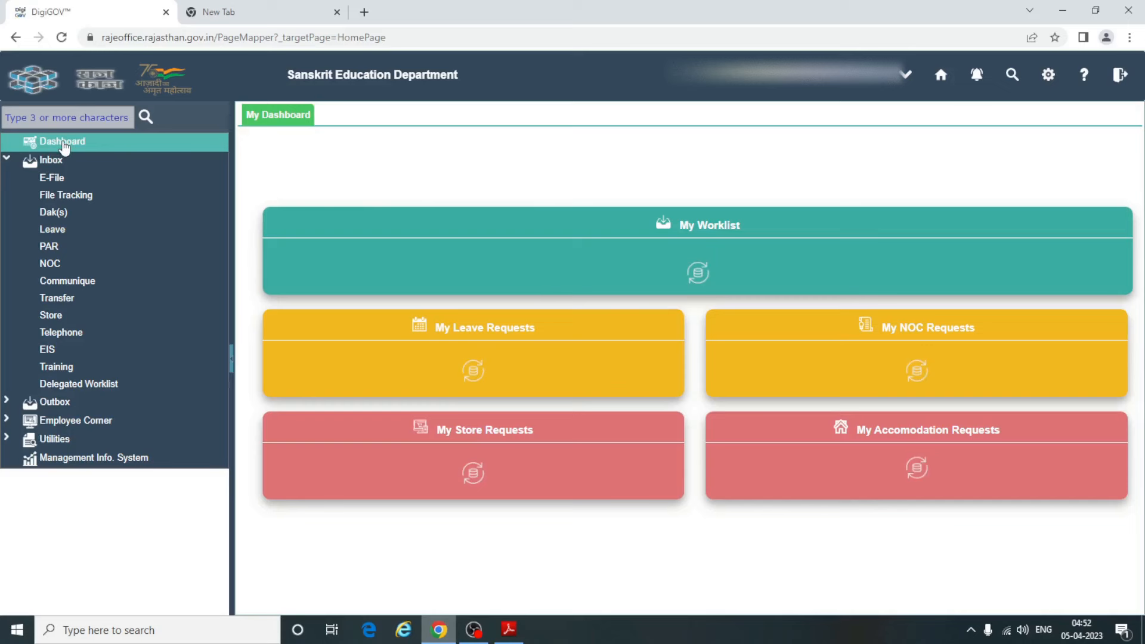
Step: Open PAR under Employee Corner, confirm, and verify the one-time code sent
left_click(69, 421)
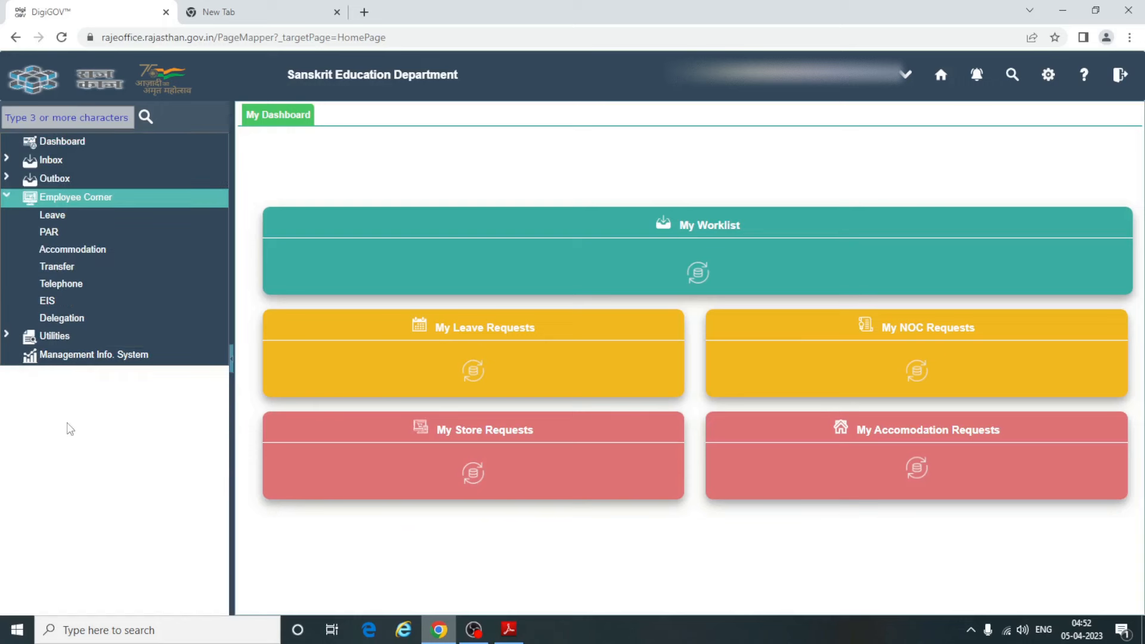
left_click(52, 232)
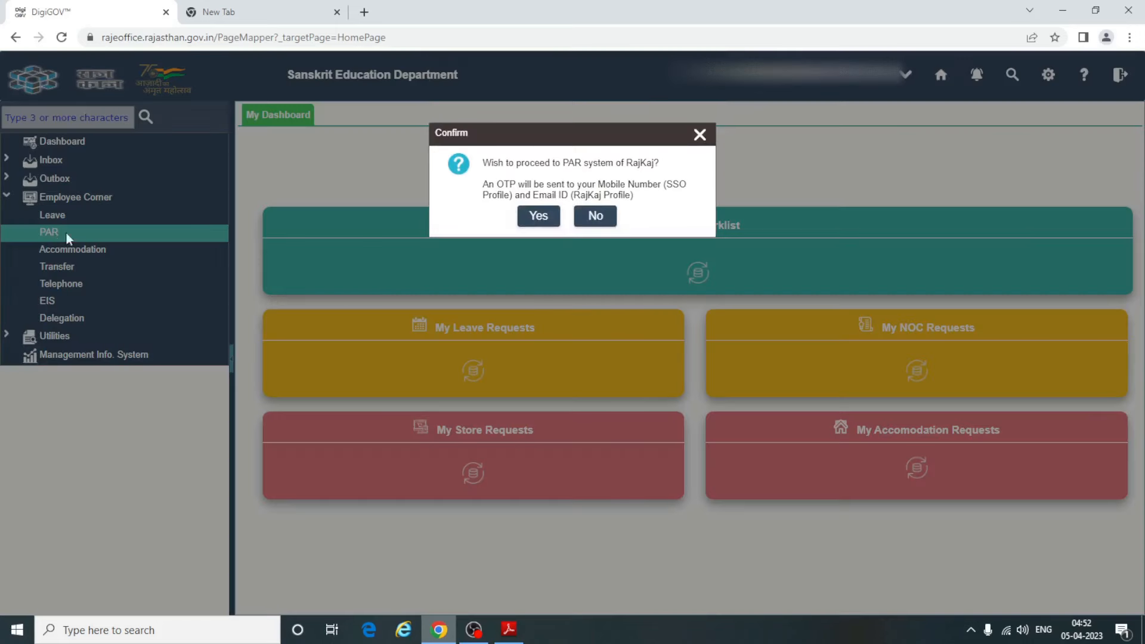
left_click(538, 222)
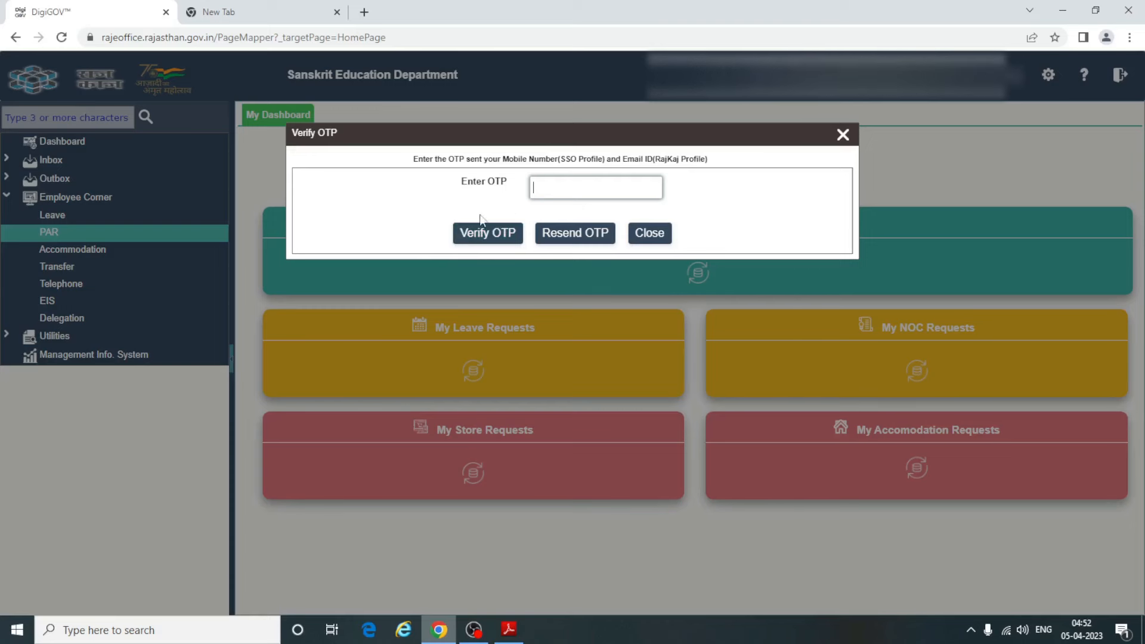
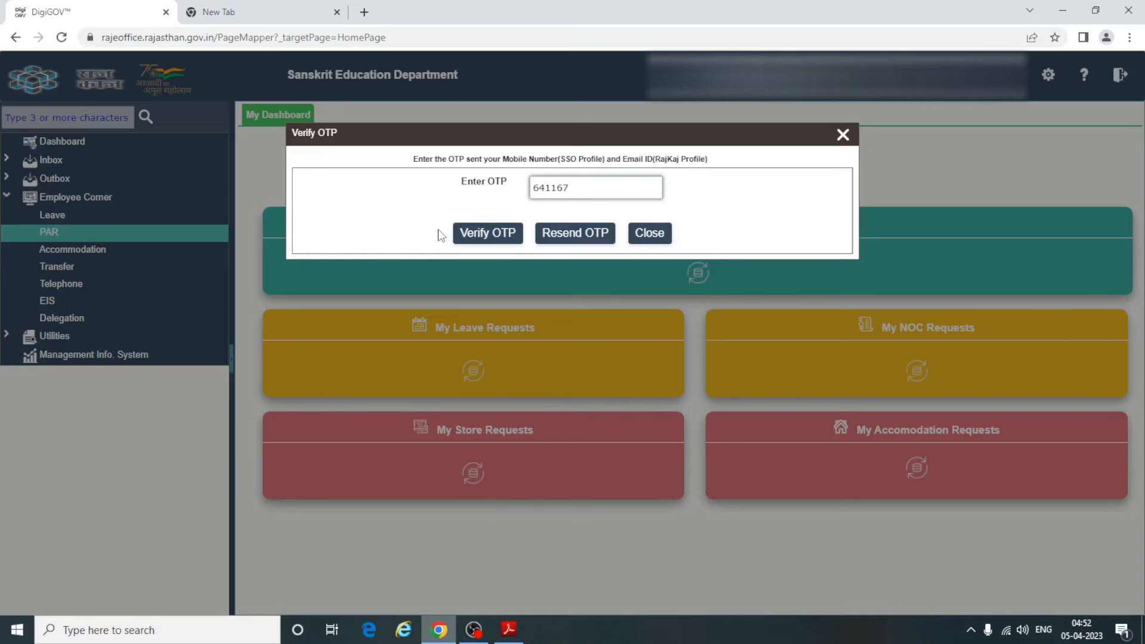
left_click(479, 237)
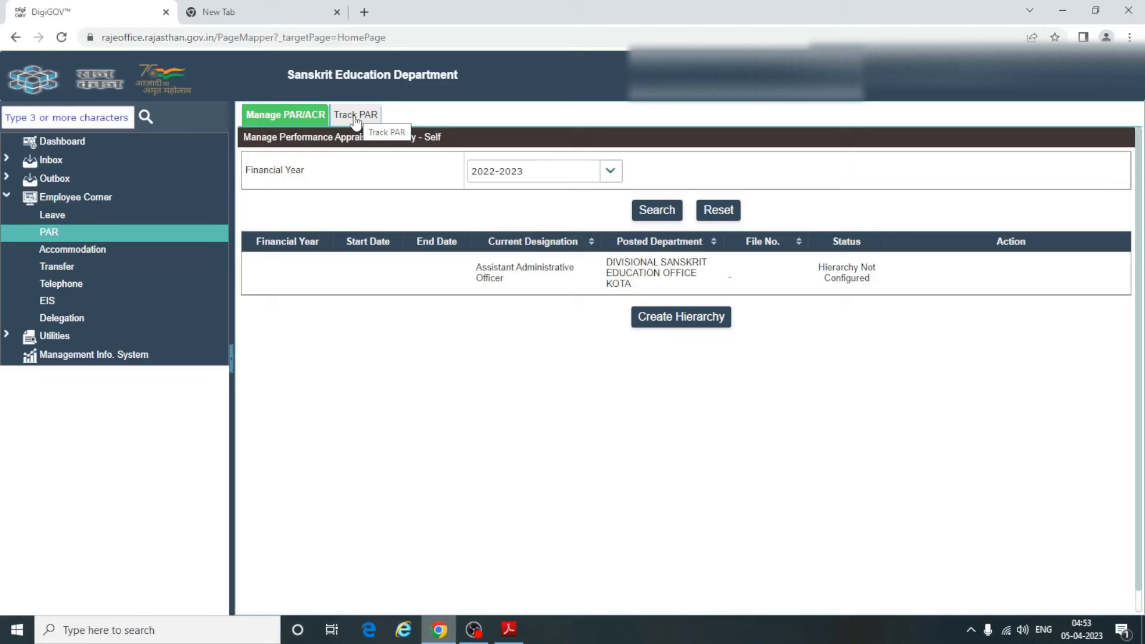
Step: Choose 2022-2023 in the Financial Year dropdown
left_click(608, 171)
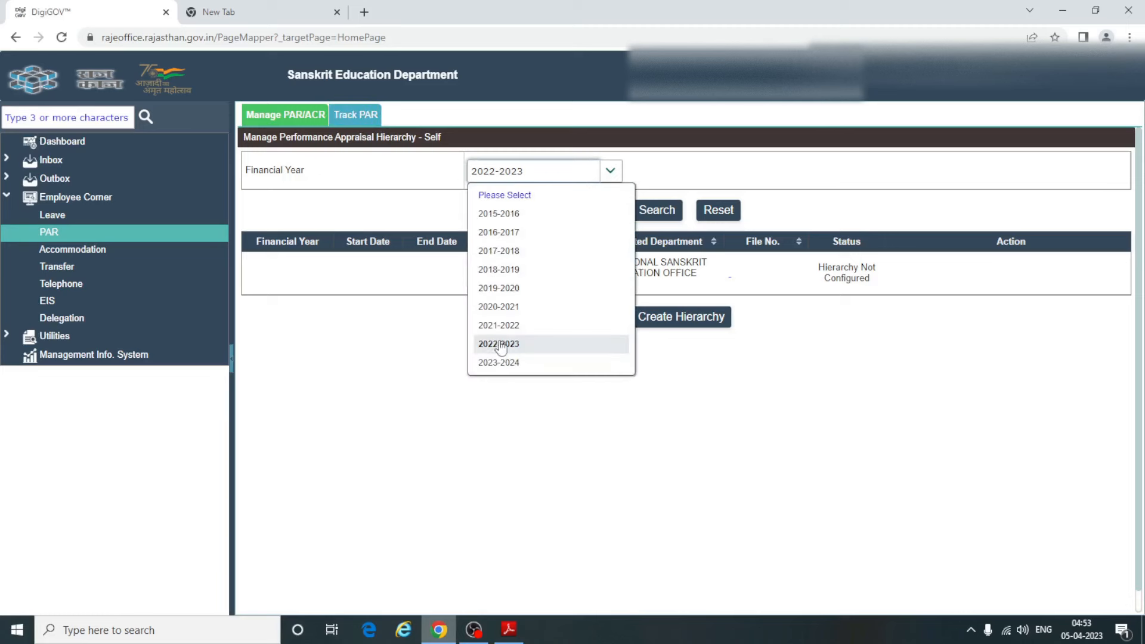
left_click(498, 344)
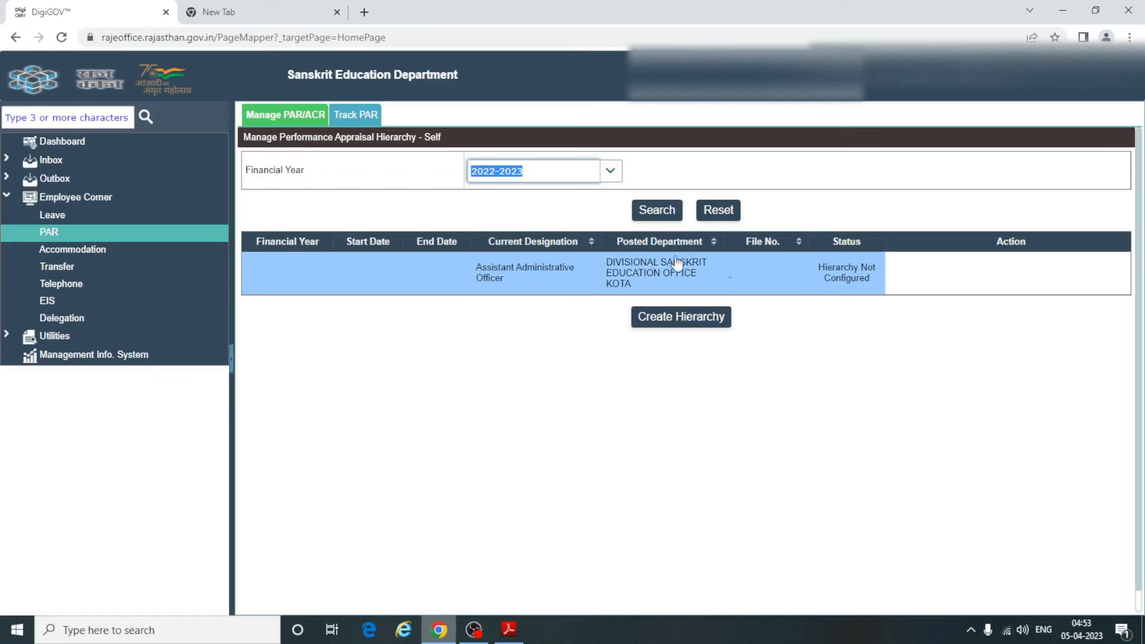
Step: Start Create Hierarchy and review Reportee Details, Appraisal Details and the Appraisal Hierarchy table
left_click(676, 319)
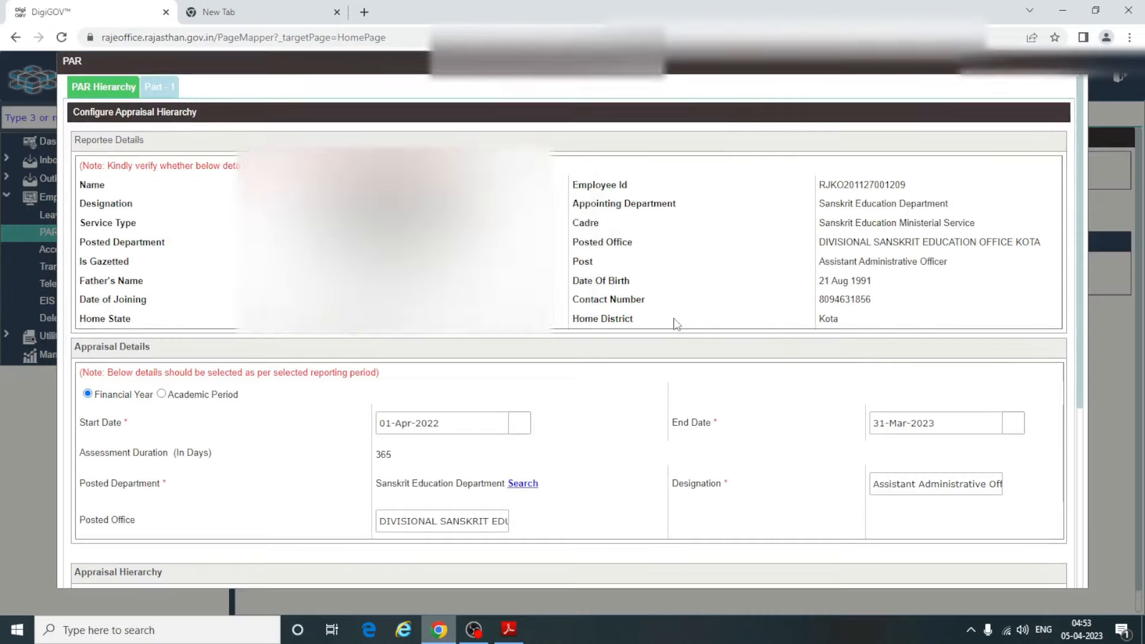
scroll(593, 348, "down", 1)
scroll(595, 352, "up", 1)
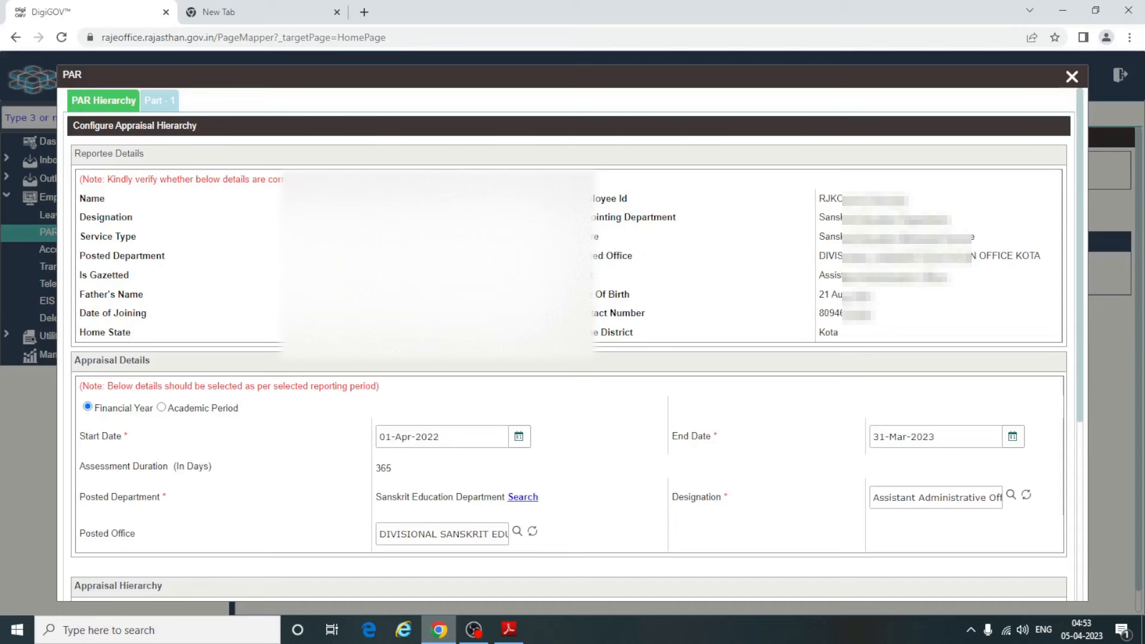
scroll(490, 271, "down", 3)
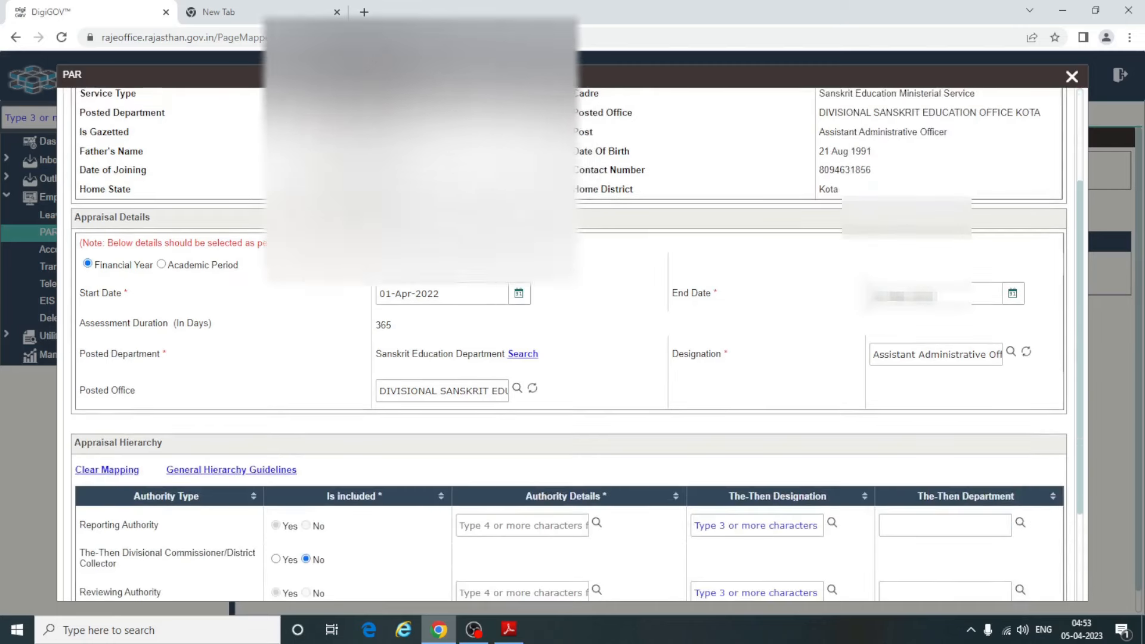
scroll(490, 272, "up", 3)
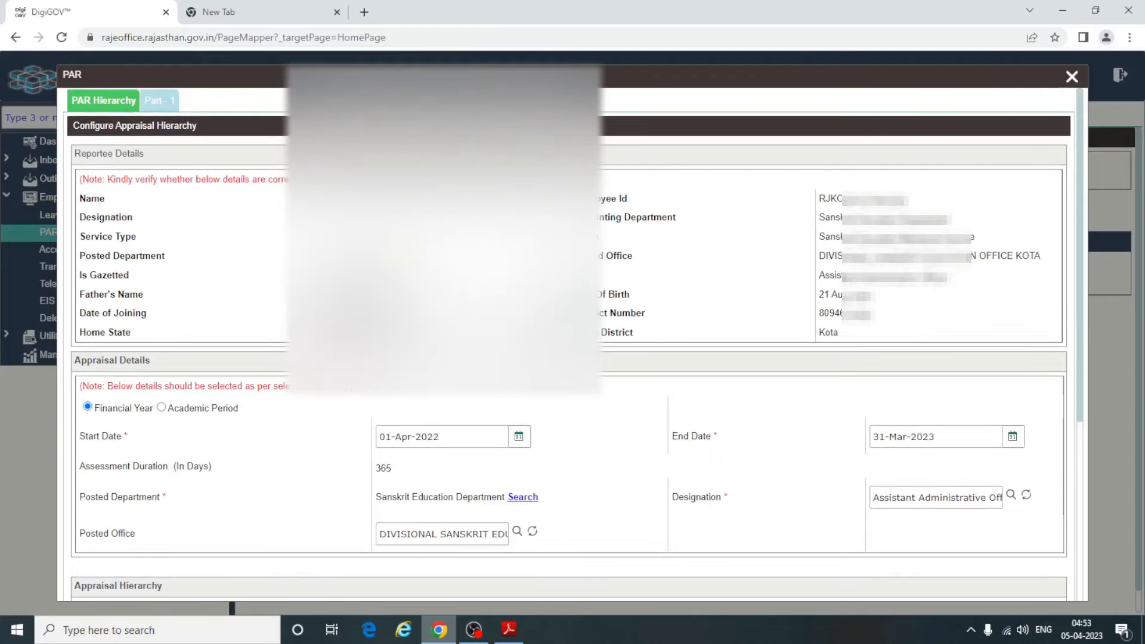
scroll(213, 266, "down", 5)
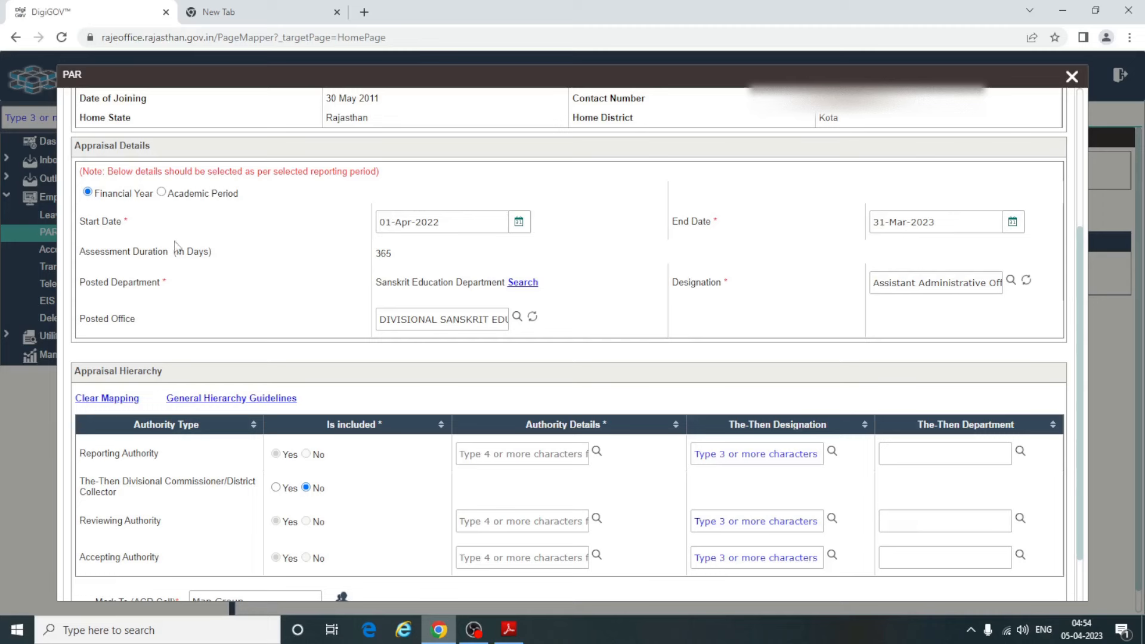
double_click(382, 253)
left_click(421, 263)
left_click(485, 320)
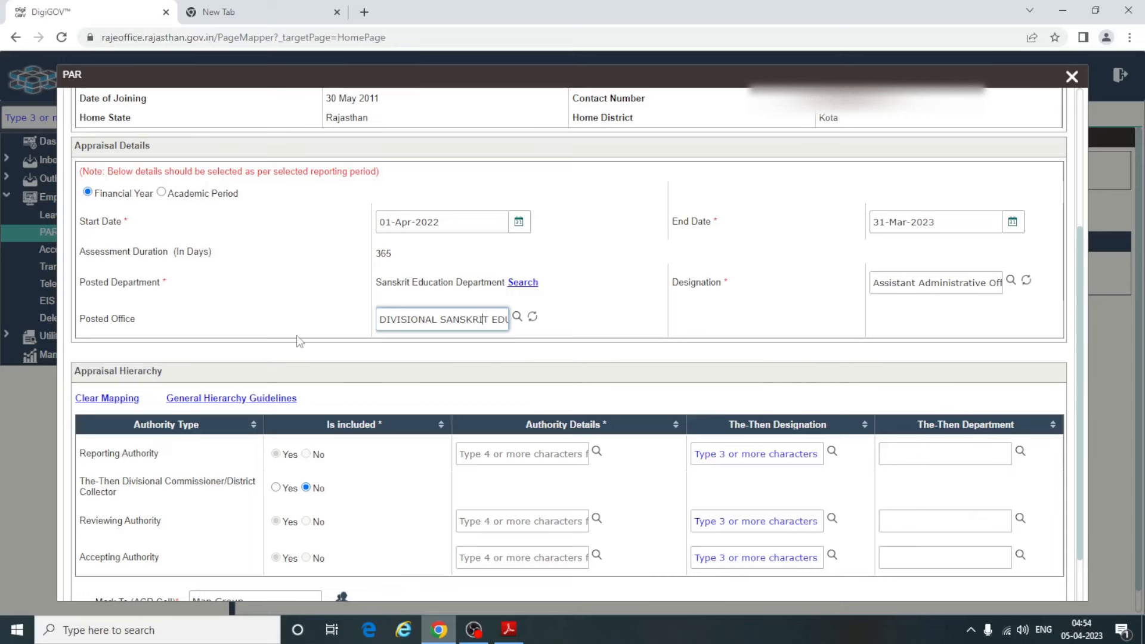
scroll(298, 341, "down", 1)
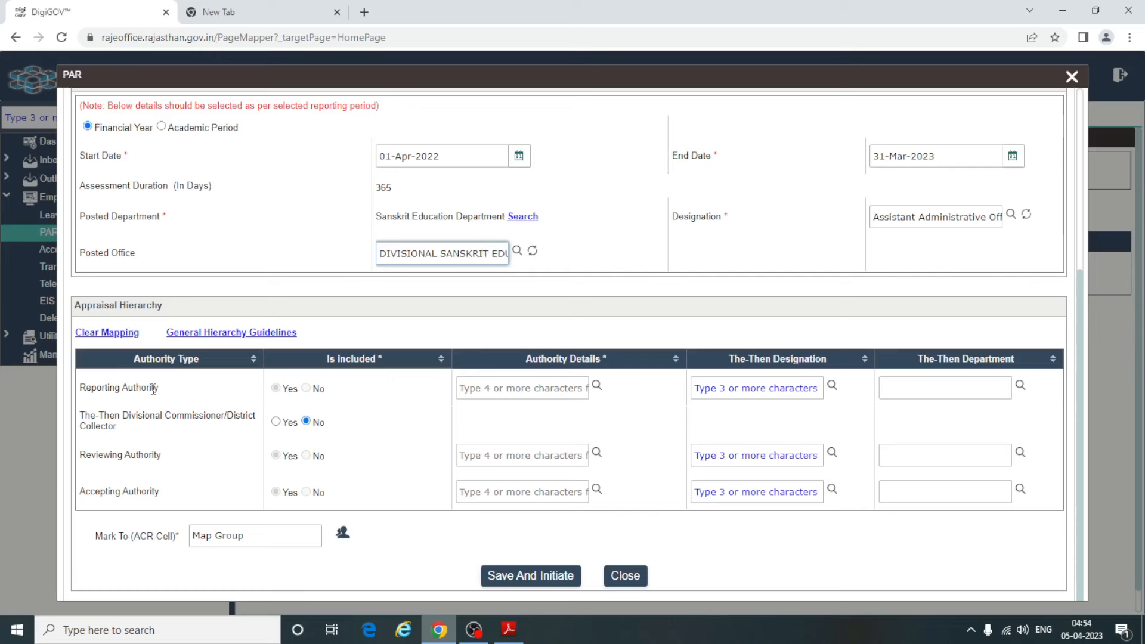
Step: Search the All employees list by the reporting authority's employee ID
left_click(595, 386)
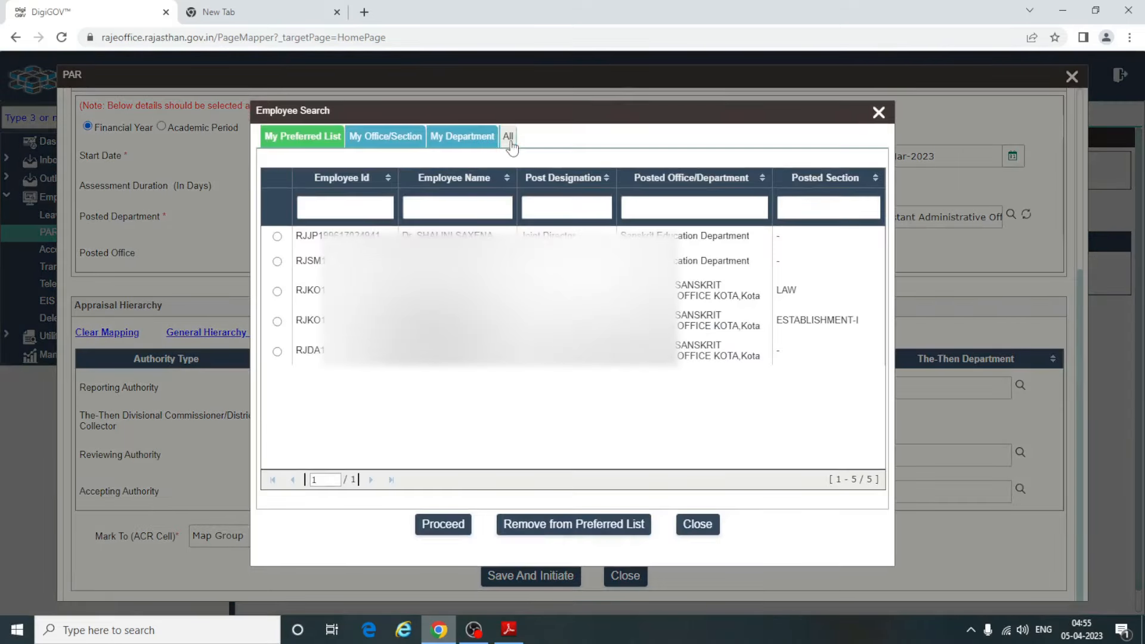
left_click(508, 138)
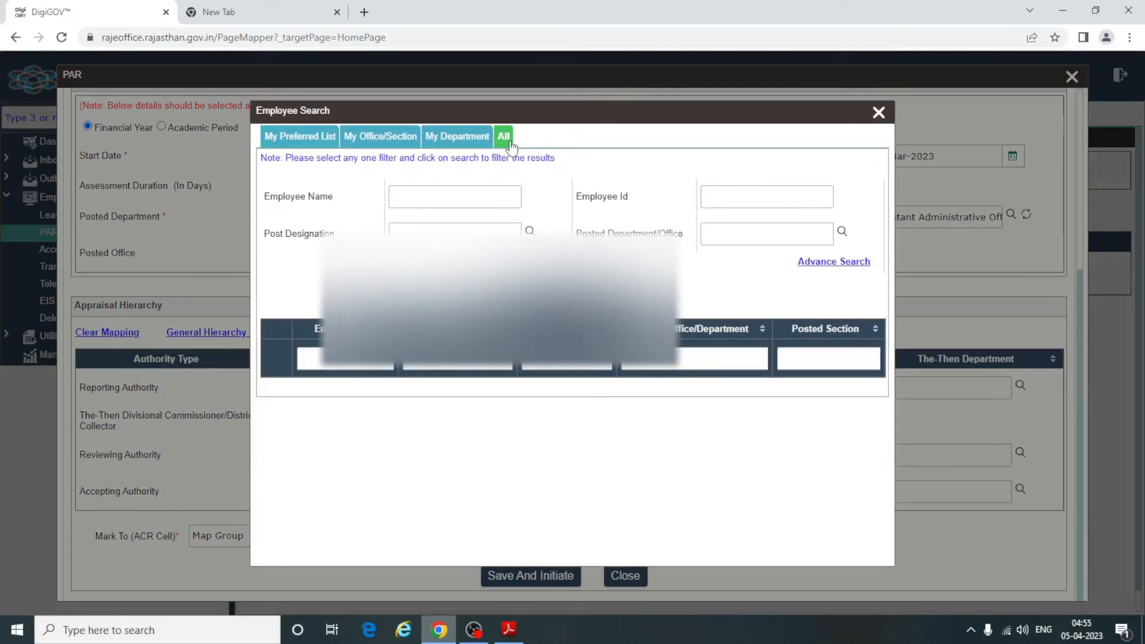
left_click(720, 196)
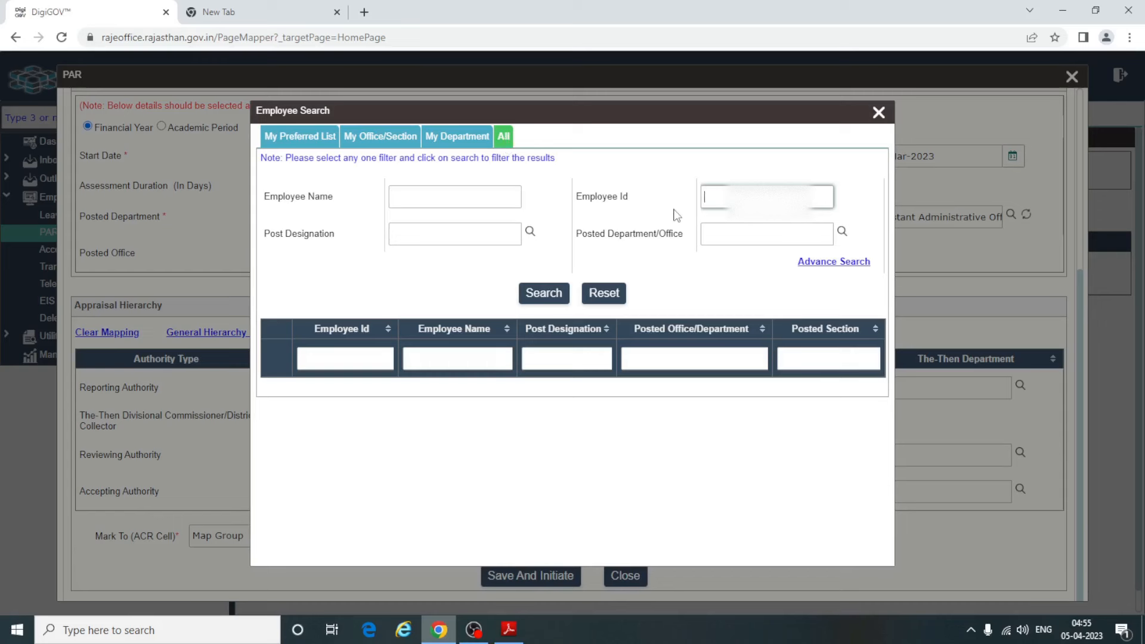
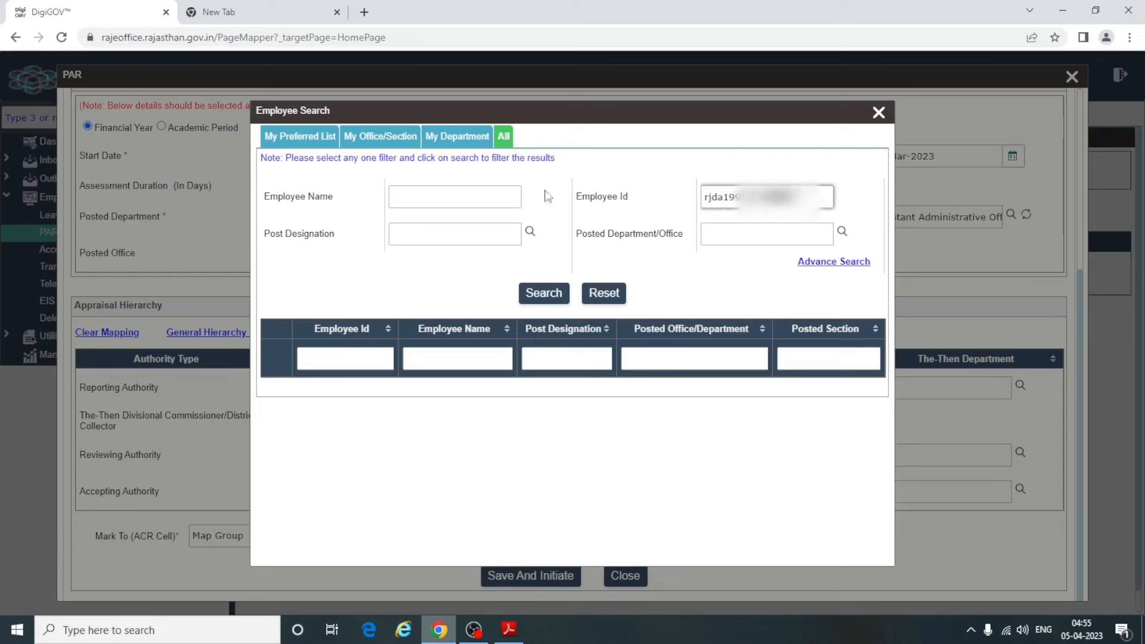
left_click(543, 295)
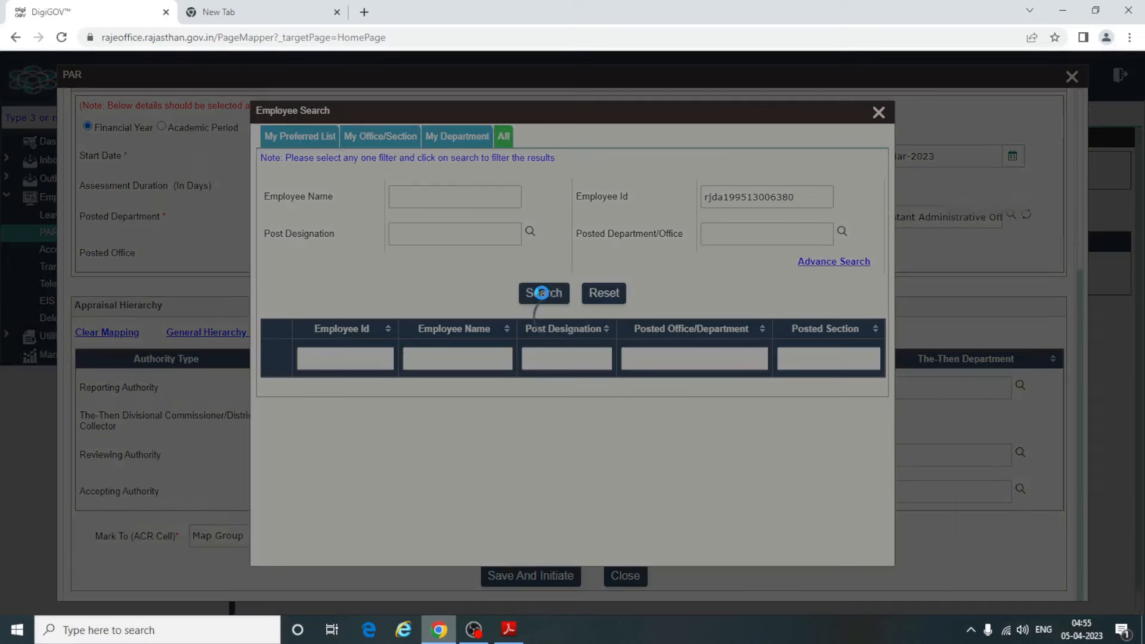
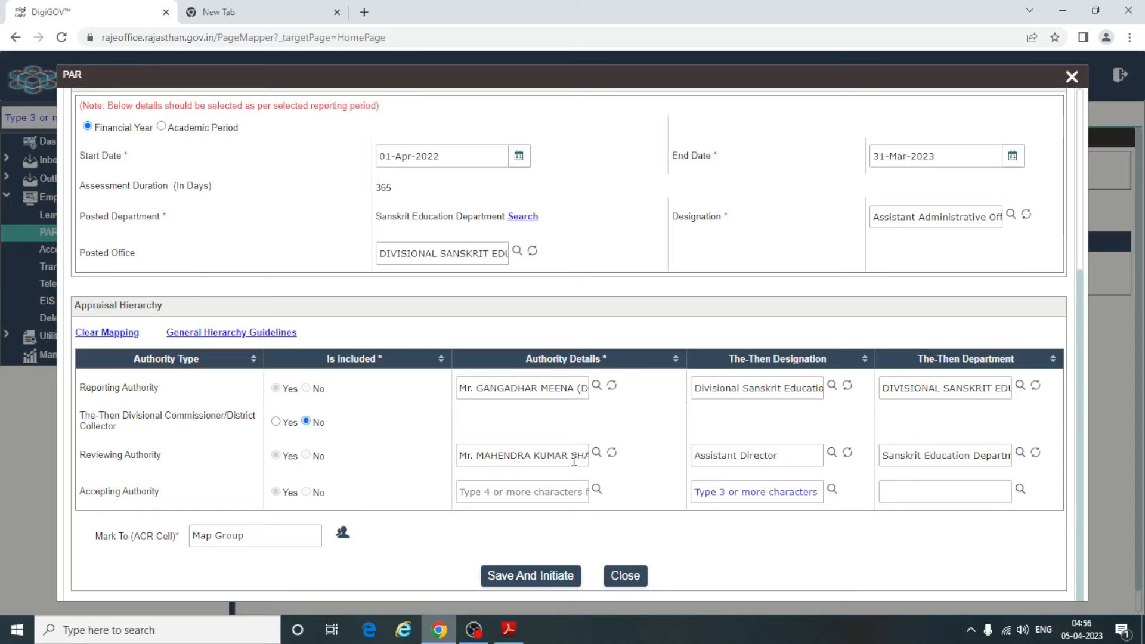
Step: Pick the accepting authority from the employee list and change its designation to Joint Director
left_click(597, 490)
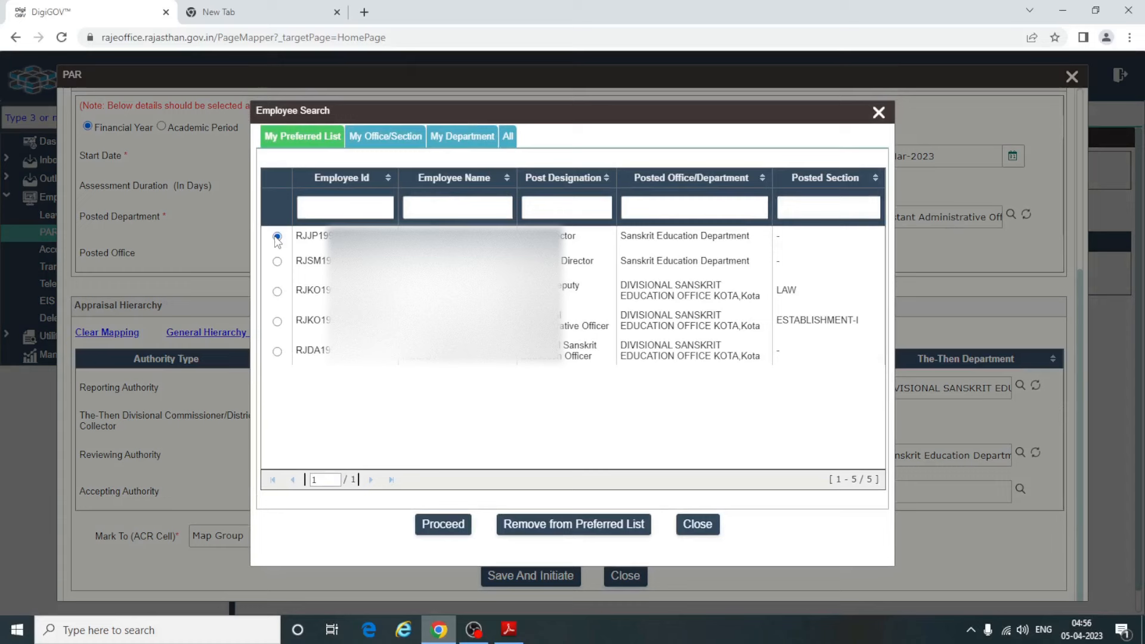
left_click(441, 526)
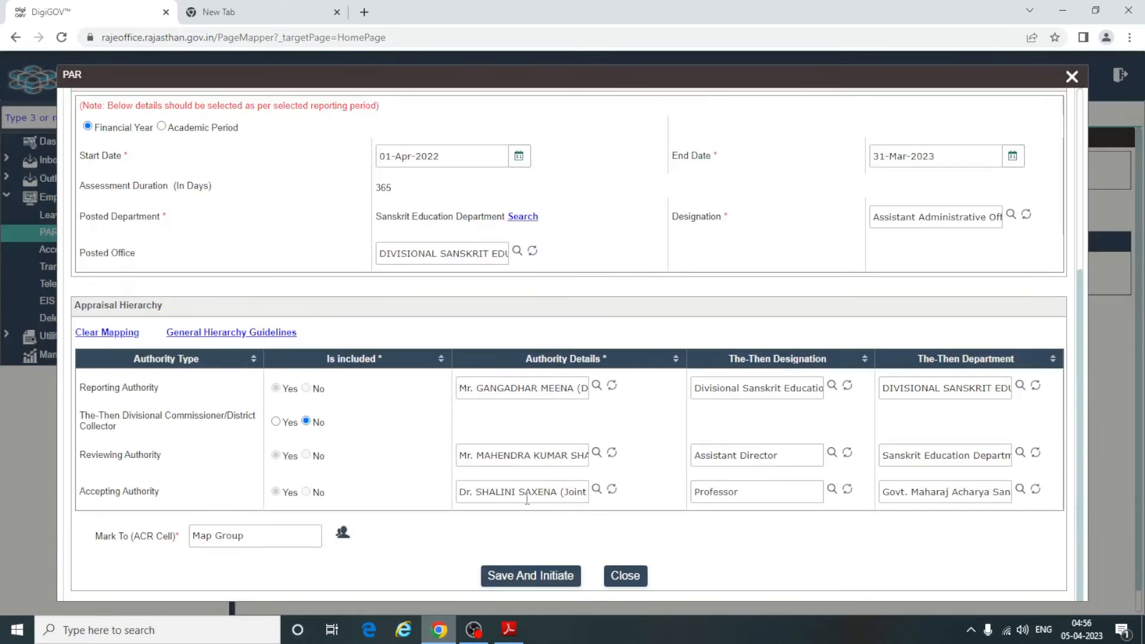
left_click(832, 491)
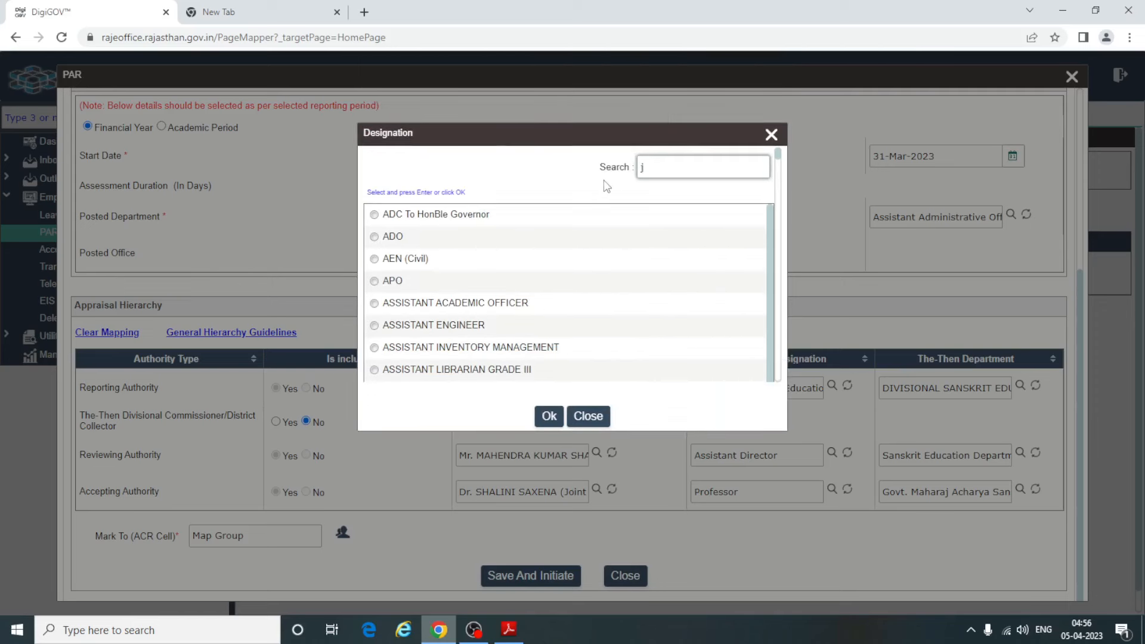
type("join")
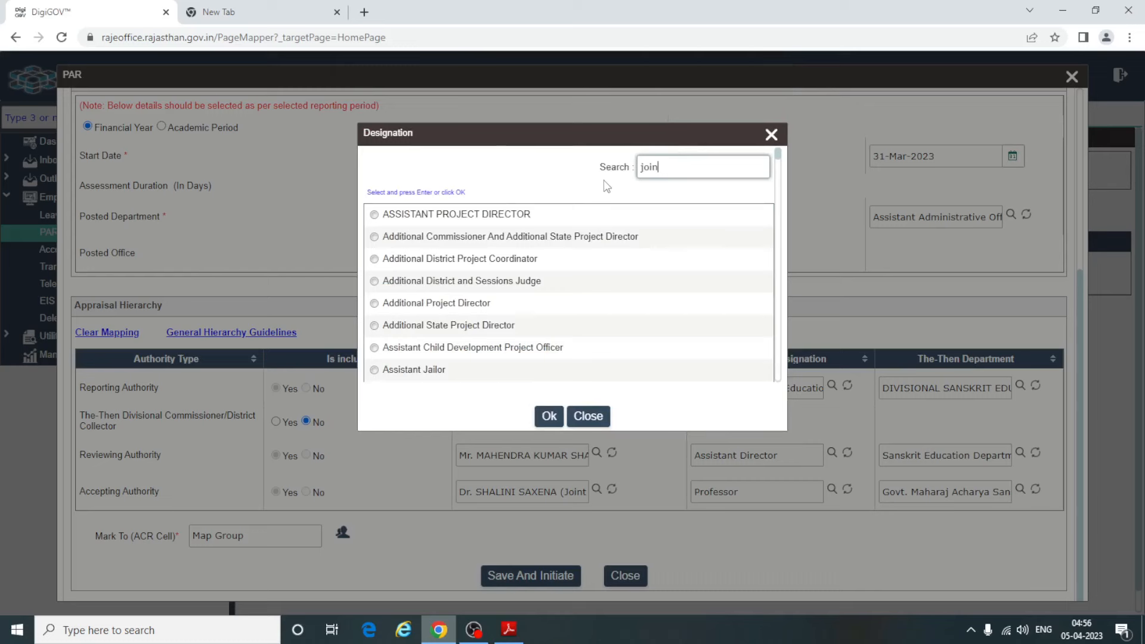
type("t direc")
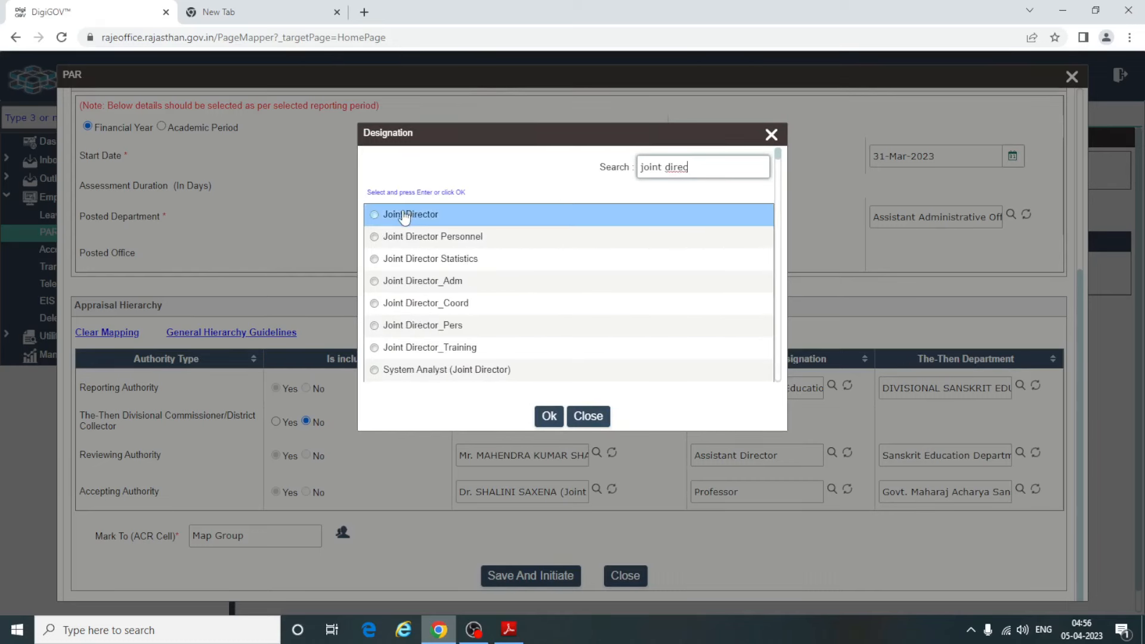
left_click(547, 416)
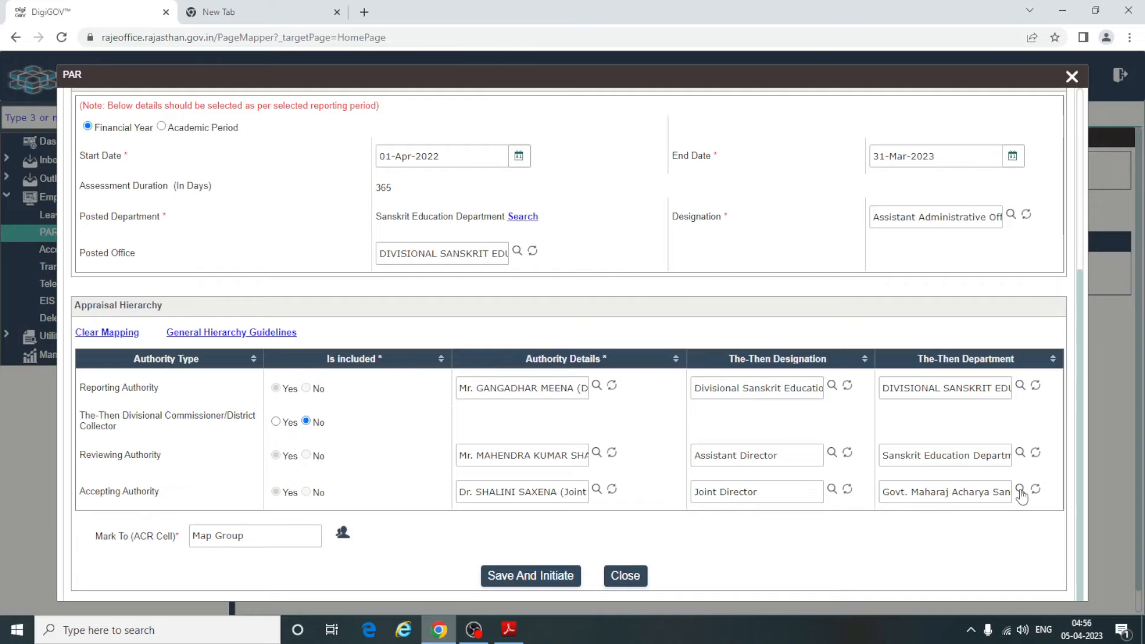
left_click(1021, 491)
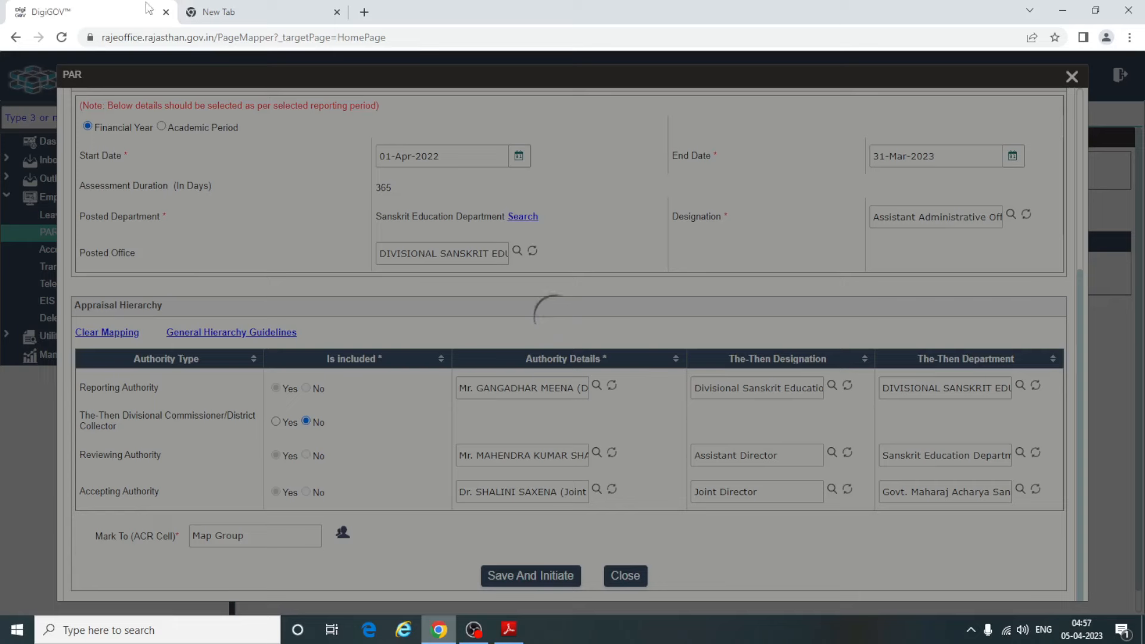
Step: Load rajkaj.rajasthan.gov.in in the new browser tab
left_click(329, 14)
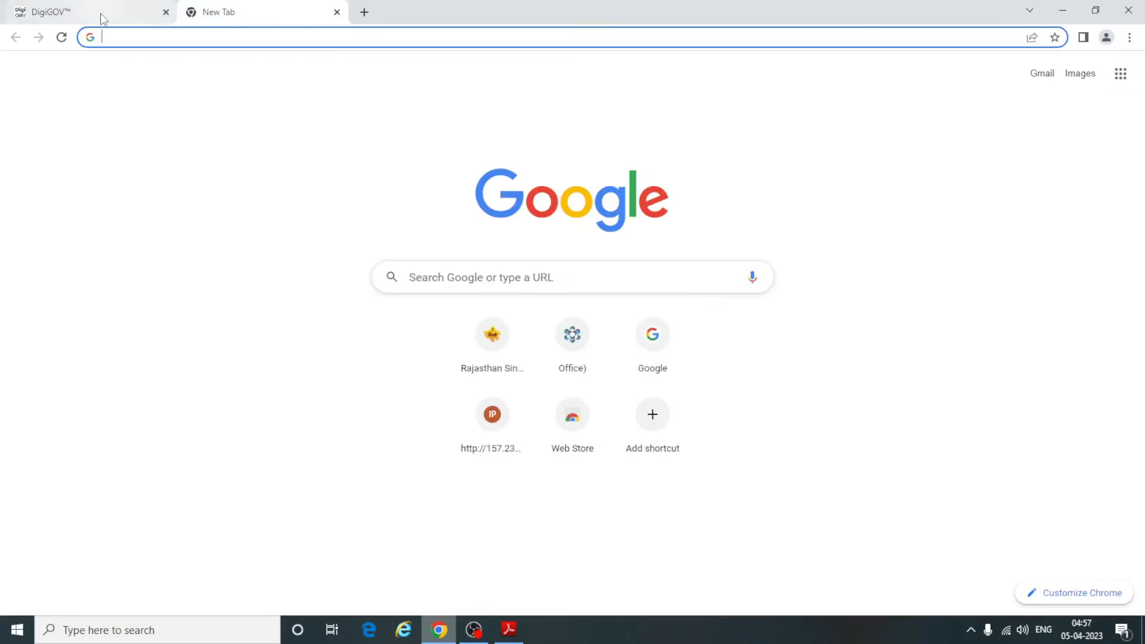
left_click(98, 16)
left_click(266, 15)
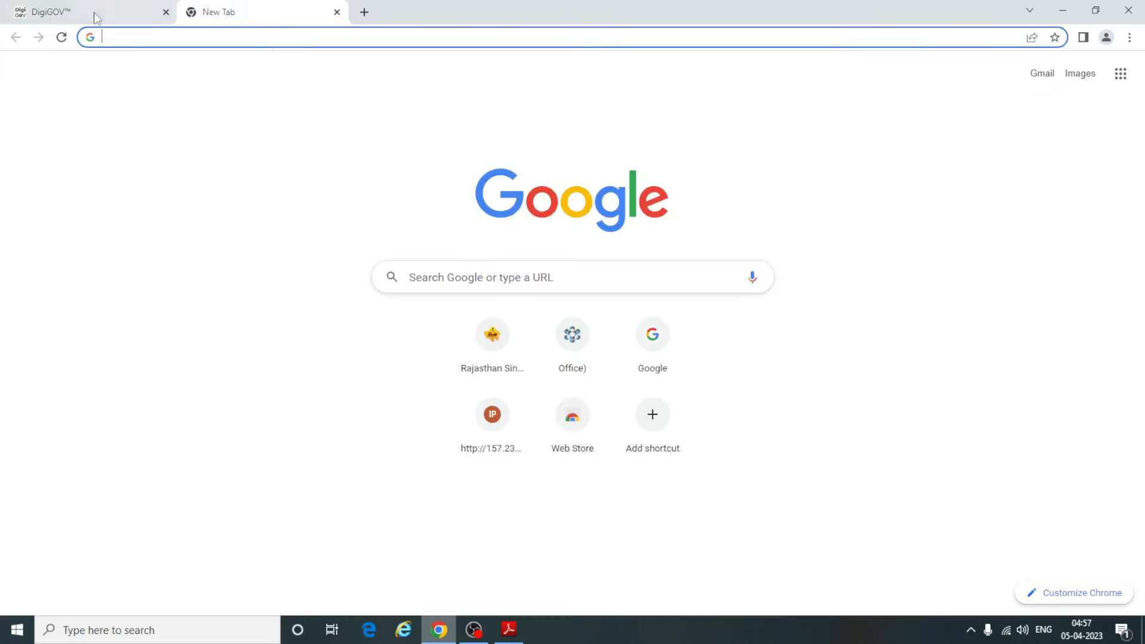
left_click(94, 16)
left_click(263, 12)
type("rajkaj.rajasthan.gov.in")
key("Return")
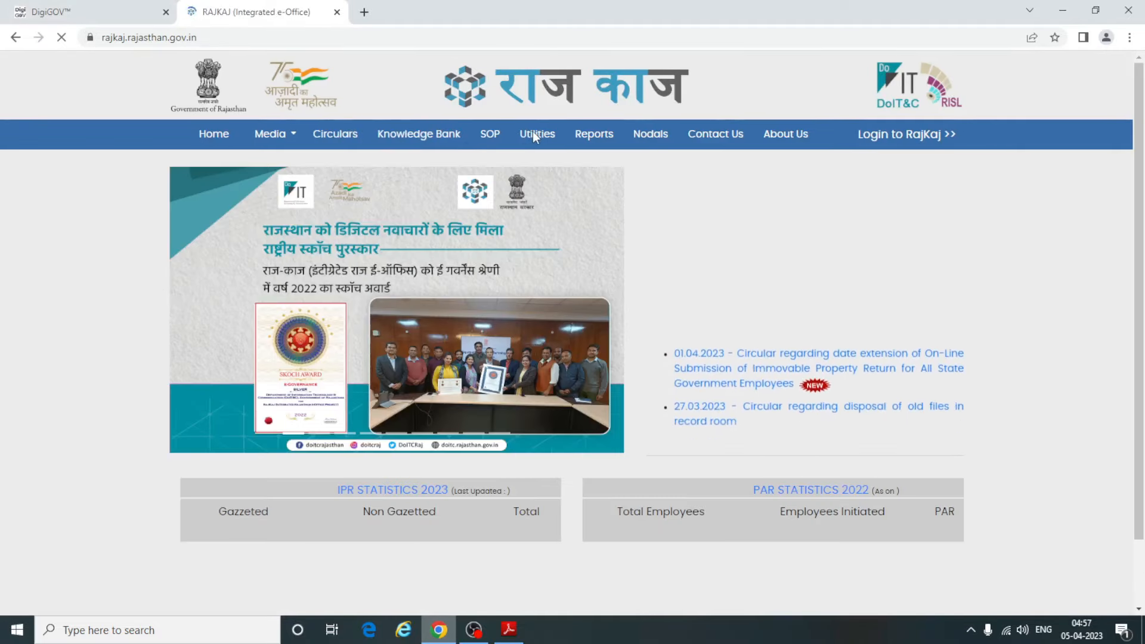
Step: Open the Hindi Font Convertor from the portal's Utilities page
left_click(58, 12)
left_click(256, 11)
left_click(102, 10)
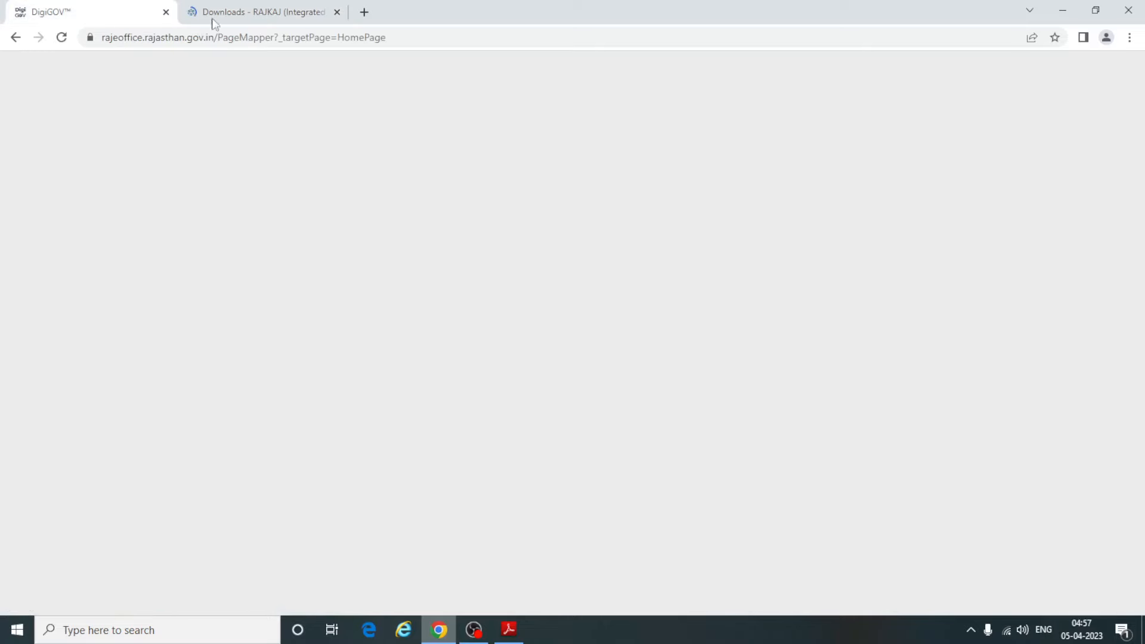
left_click(278, 13)
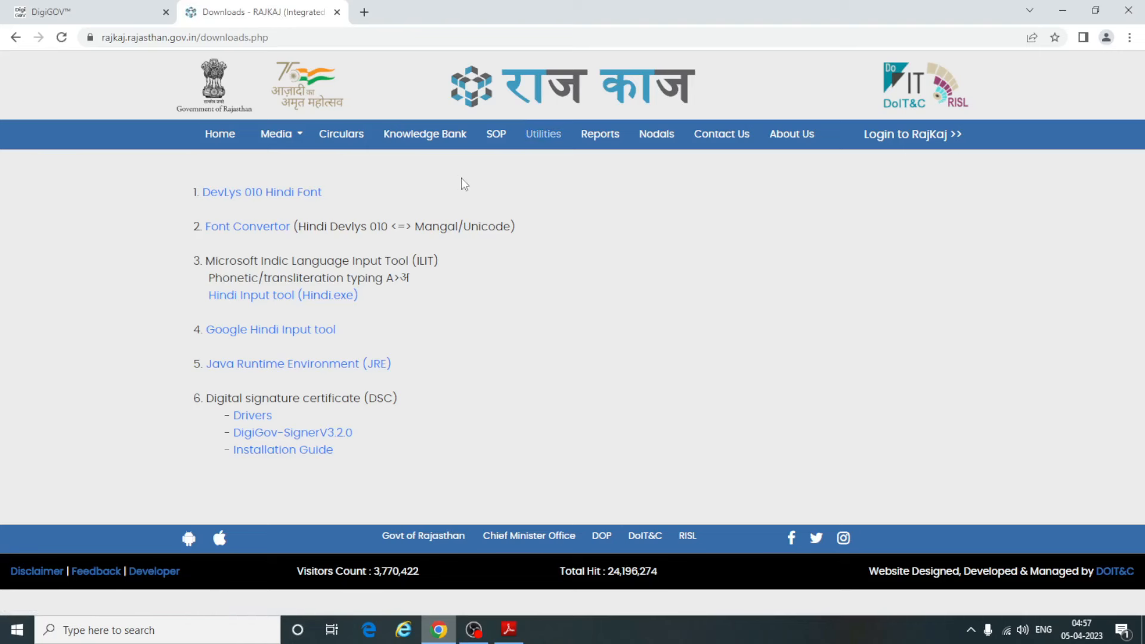
left_click(247, 228)
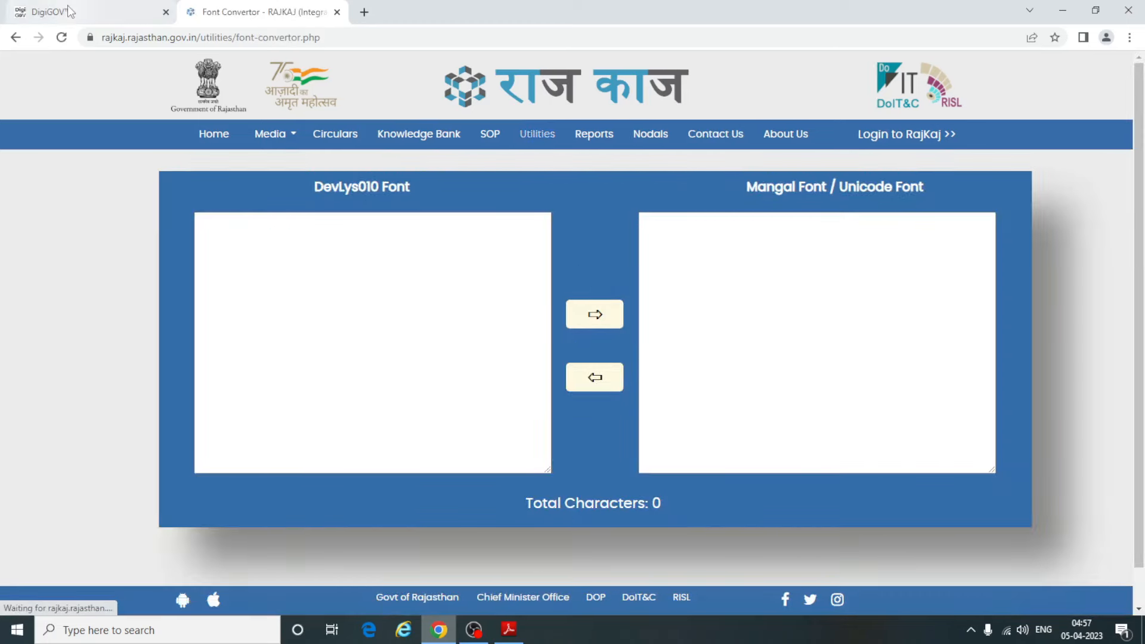
Step: Search 'sanskrit education' and set the accepting authority's department to the Sanskrit Education Directorate
left_click(67, 9)
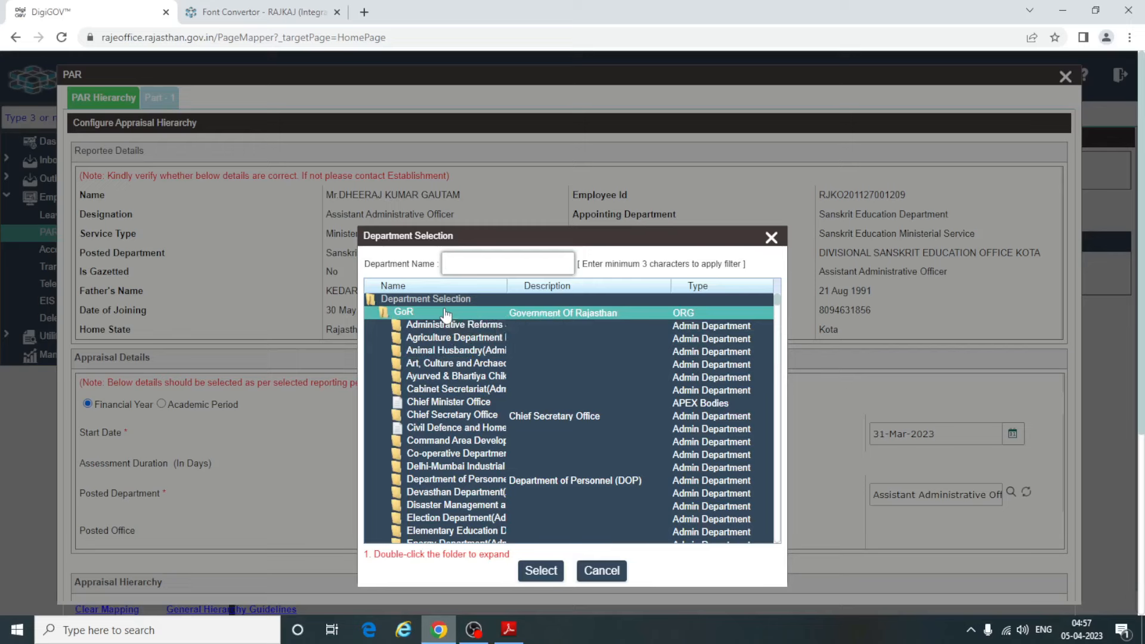
type("sanskrite")
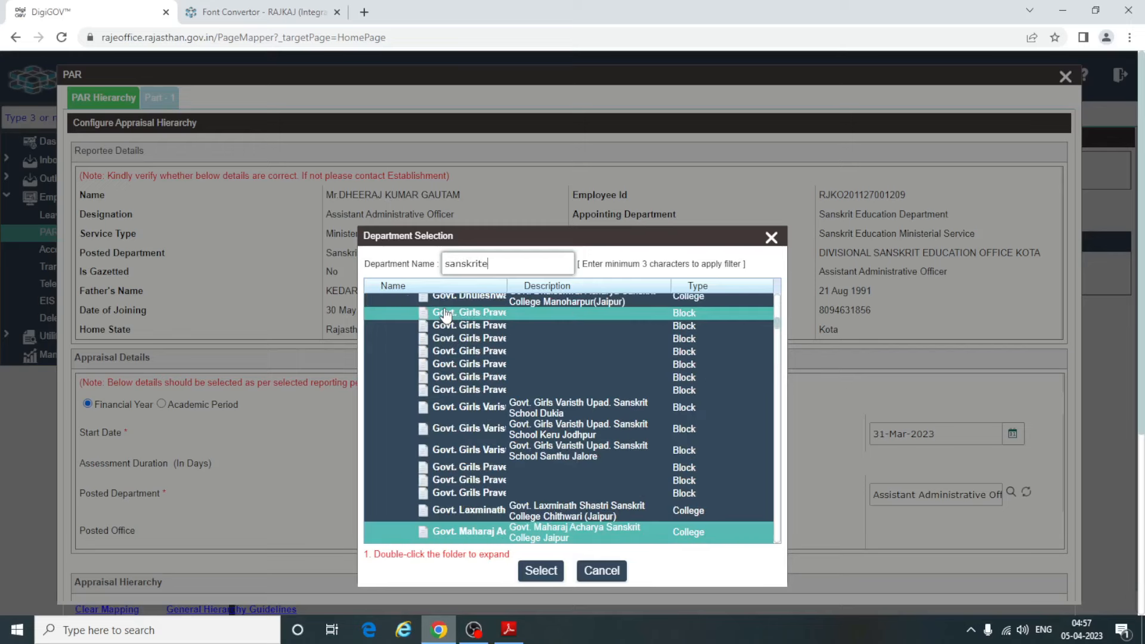
key("BackSpace")
type(" educ")
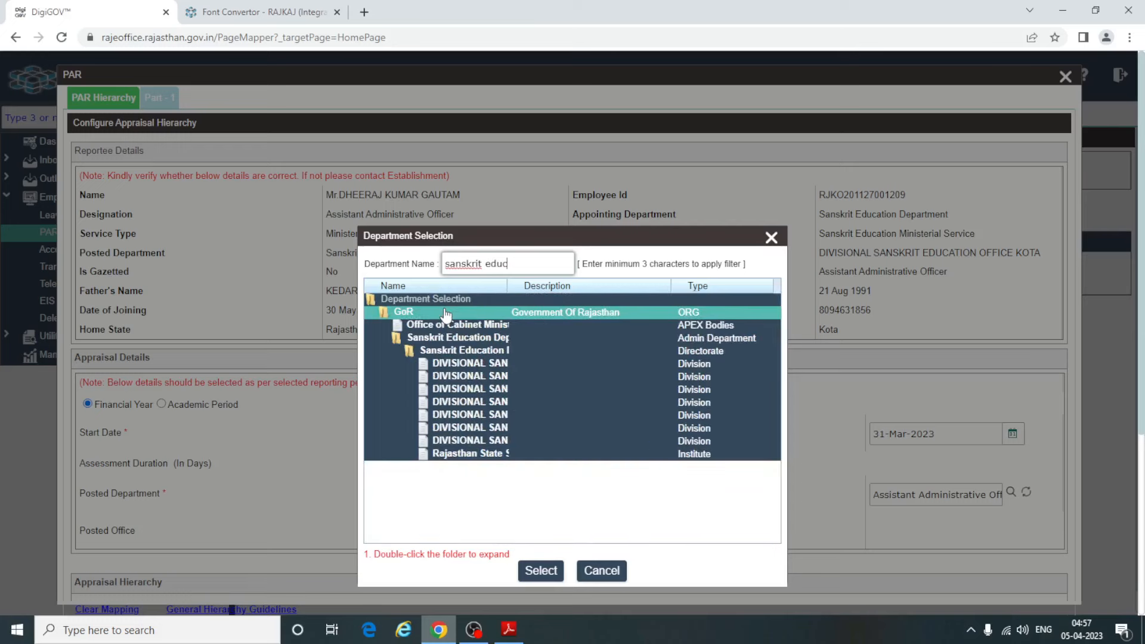
type("ation")
left_click(470, 339)
left_click(469, 351)
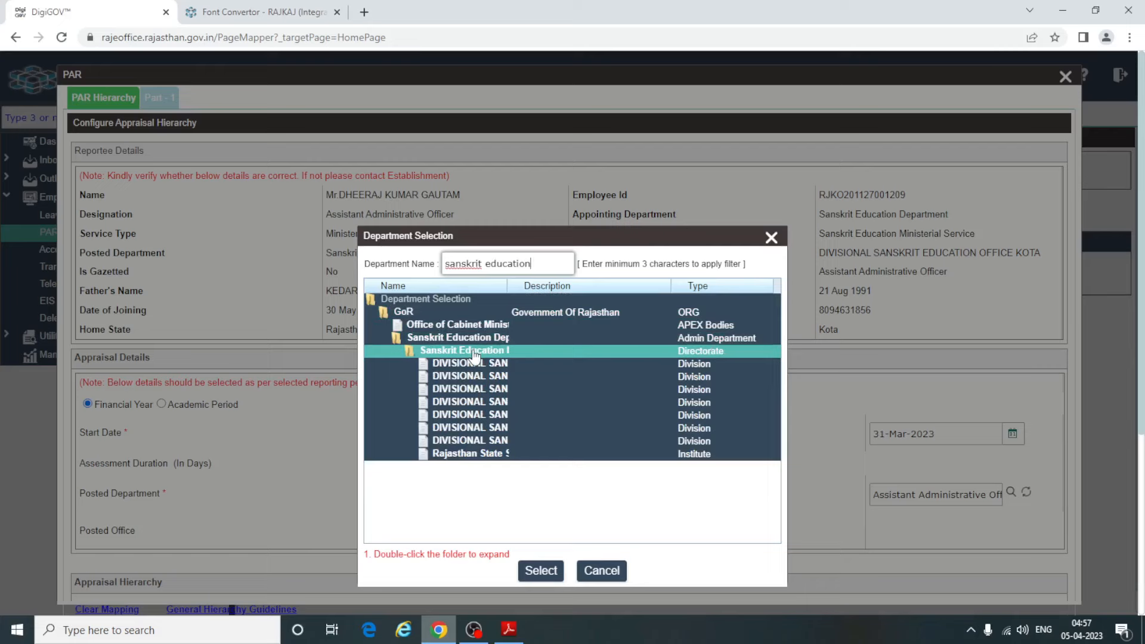
left_click(541, 572)
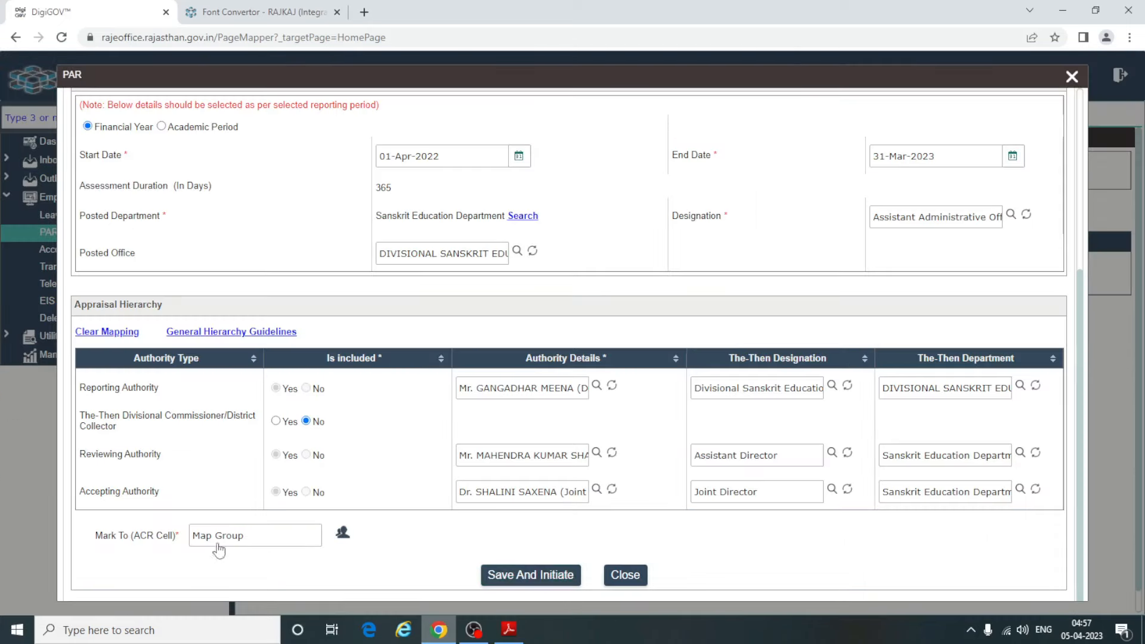
Step: Map the Sans.Edu_ACR_Group ACR cell in Mark To, then save and initiate the PAR
left_click(341, 534)
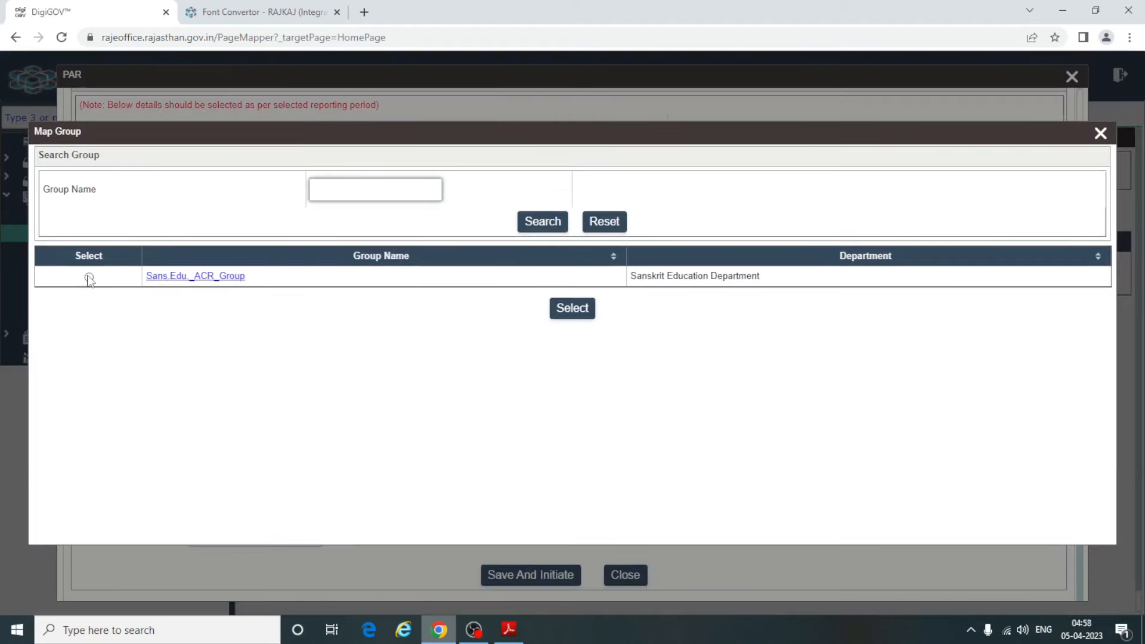
left_click(89, 277)
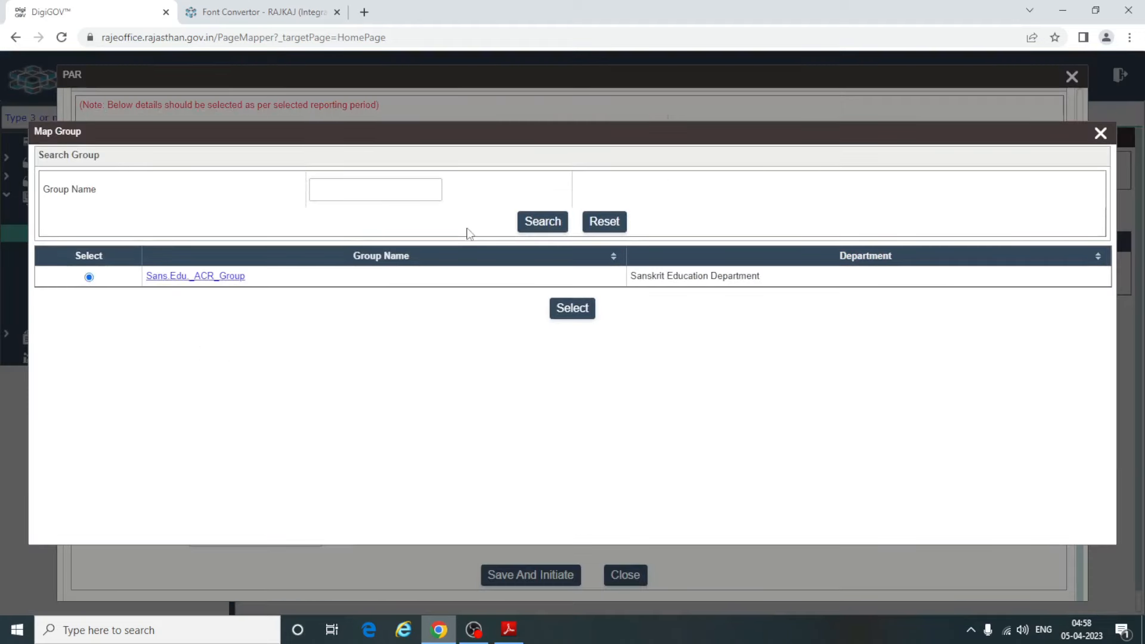
left_click(574, 316)
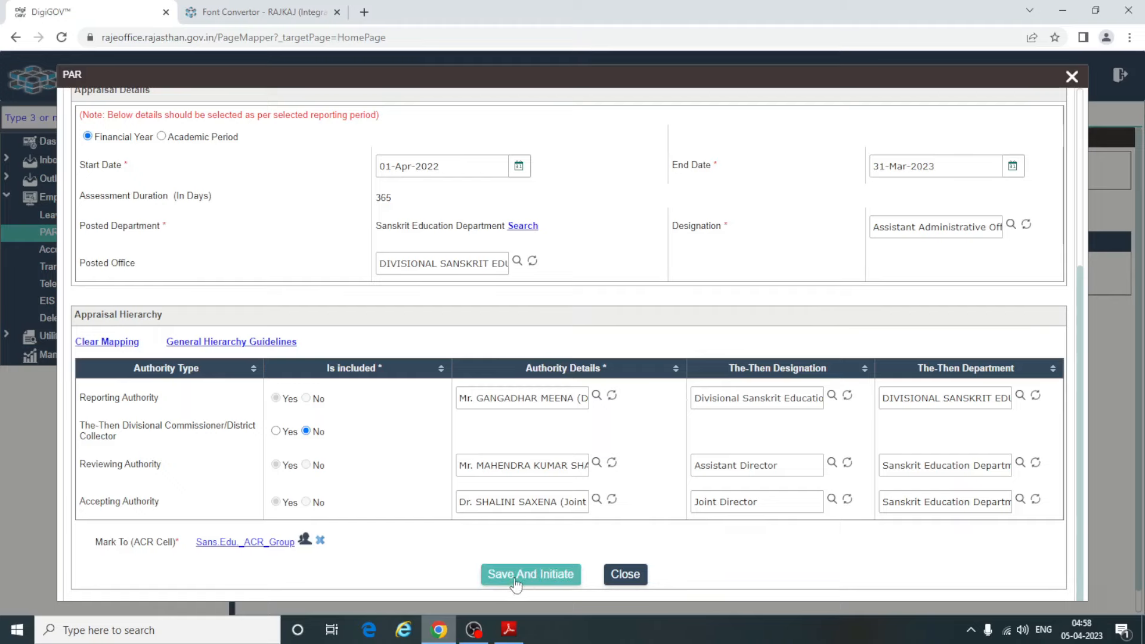
scroll(544, 474, "up", 1)
scroll(544, 474, "down", 2)
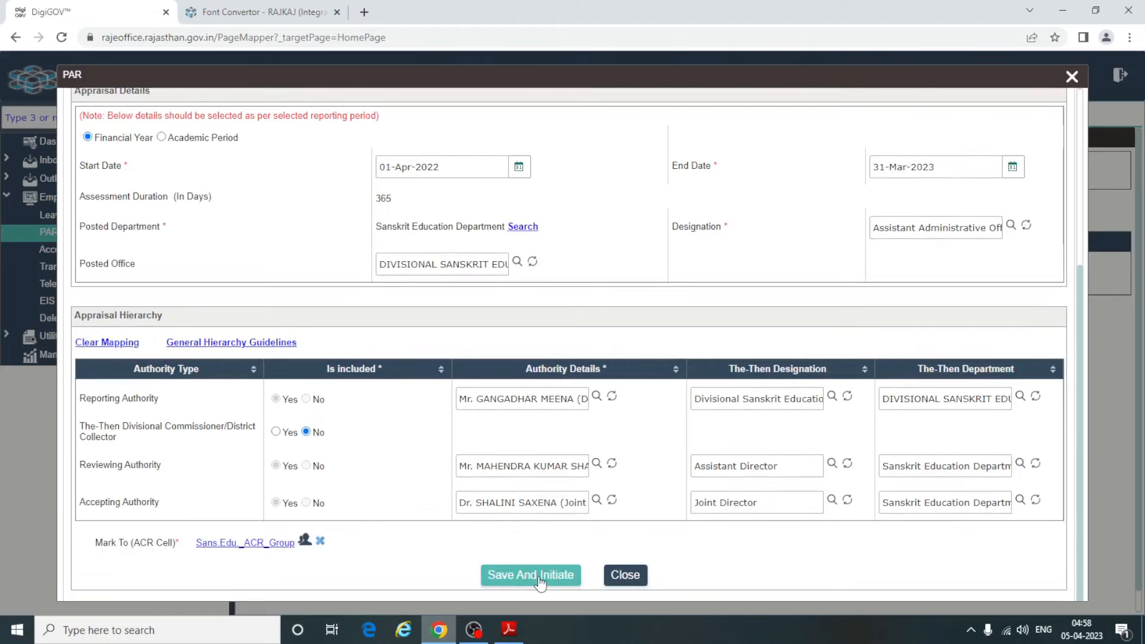
left_click(540, 576)
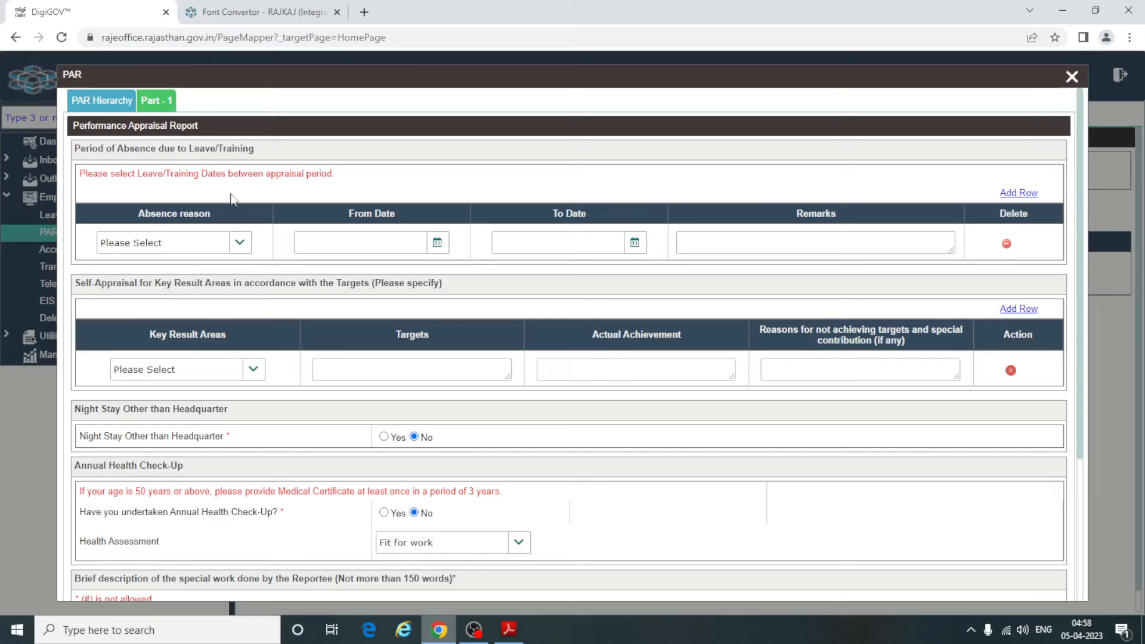
left_click(241, 242)
left_click(241, 244)
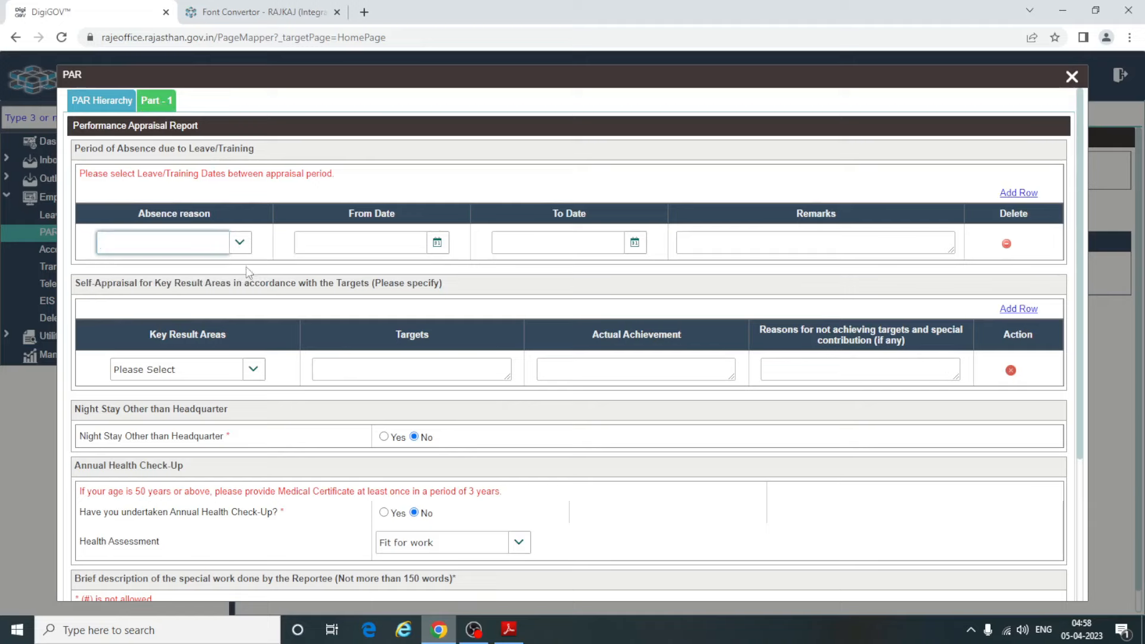
scroll(274, 307, "down", 1)
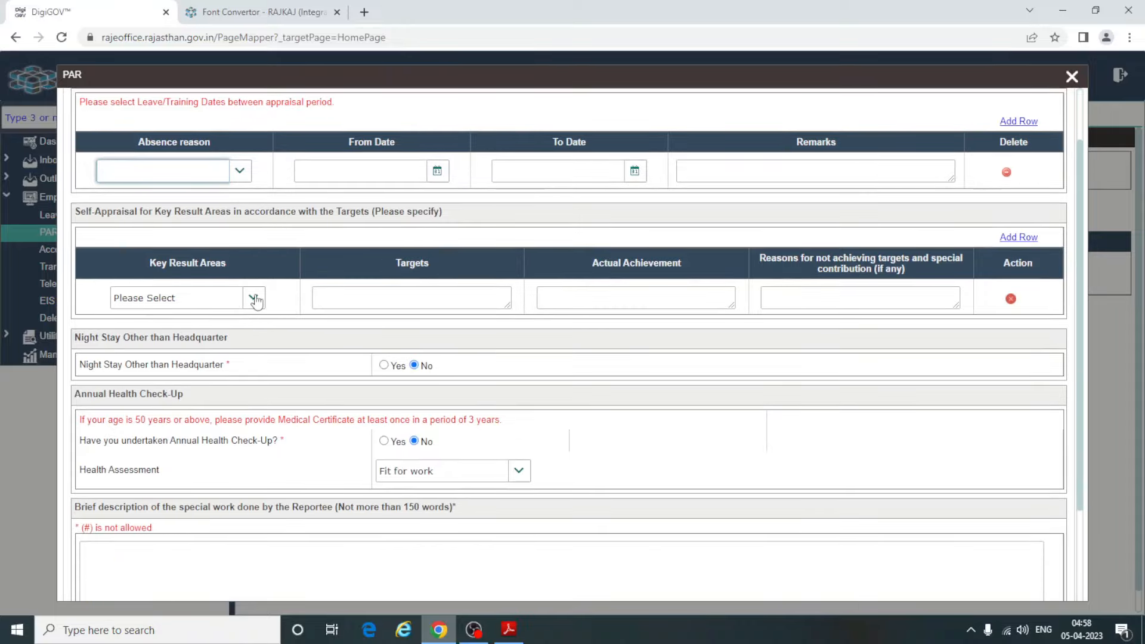
left_click(253, 304)
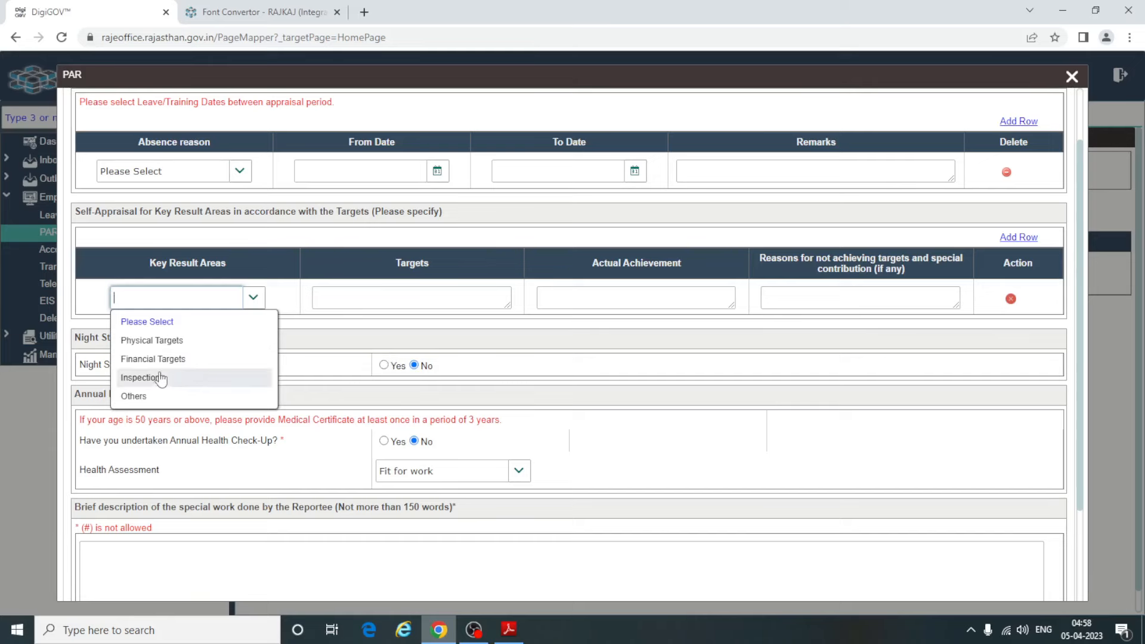
left_click(404, 296)
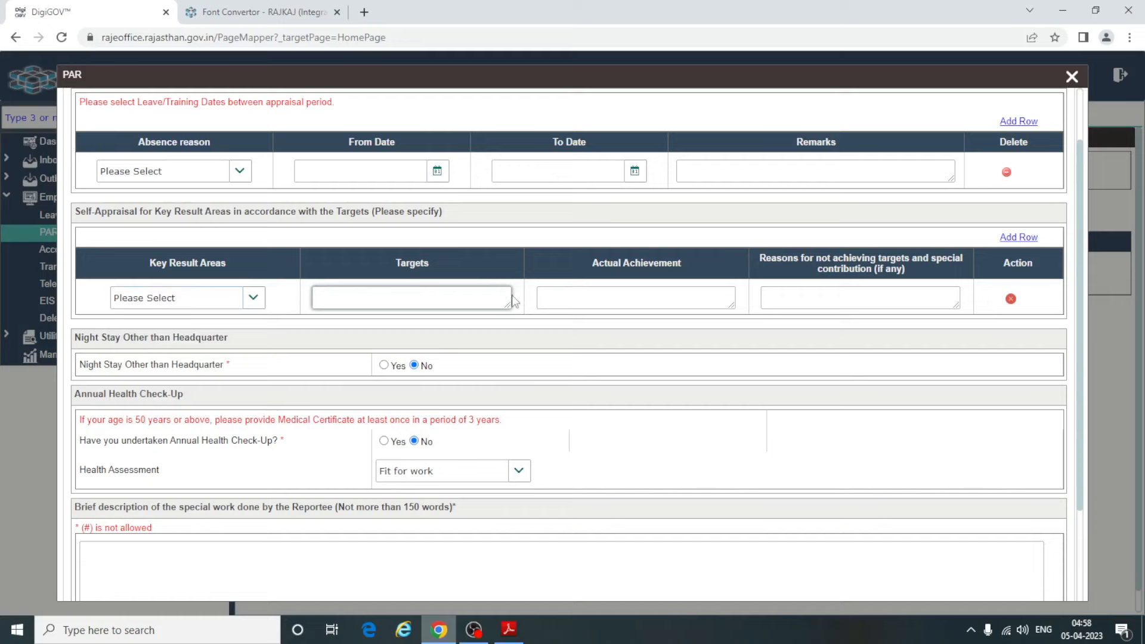
left_click(621, 295)
left_click(819, 298)
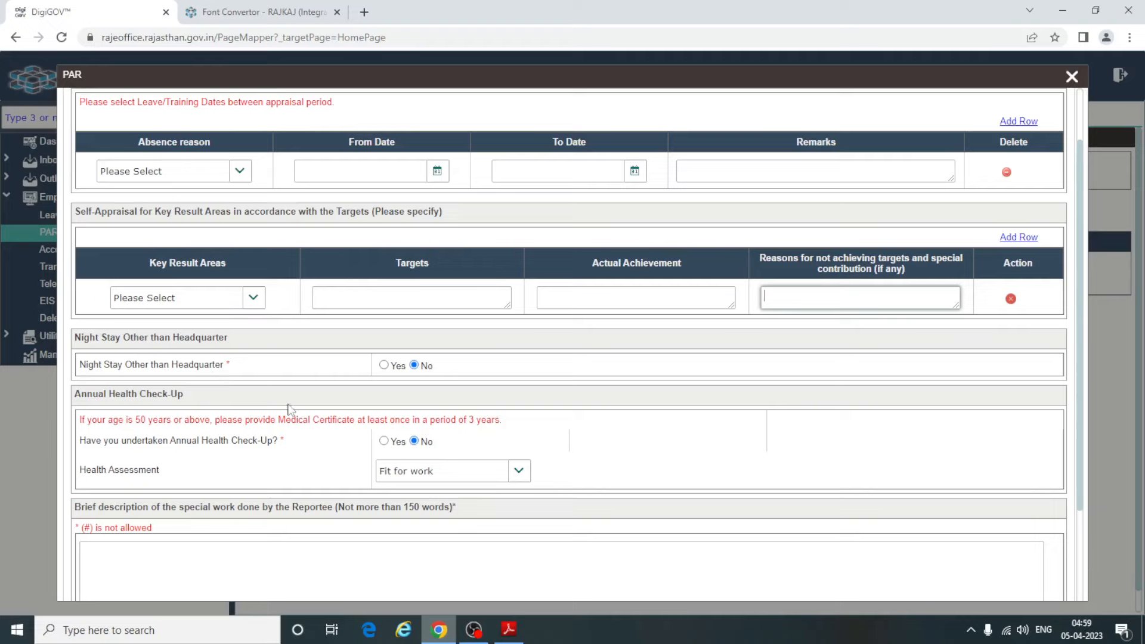
scroll(186, 403, "down", 2)
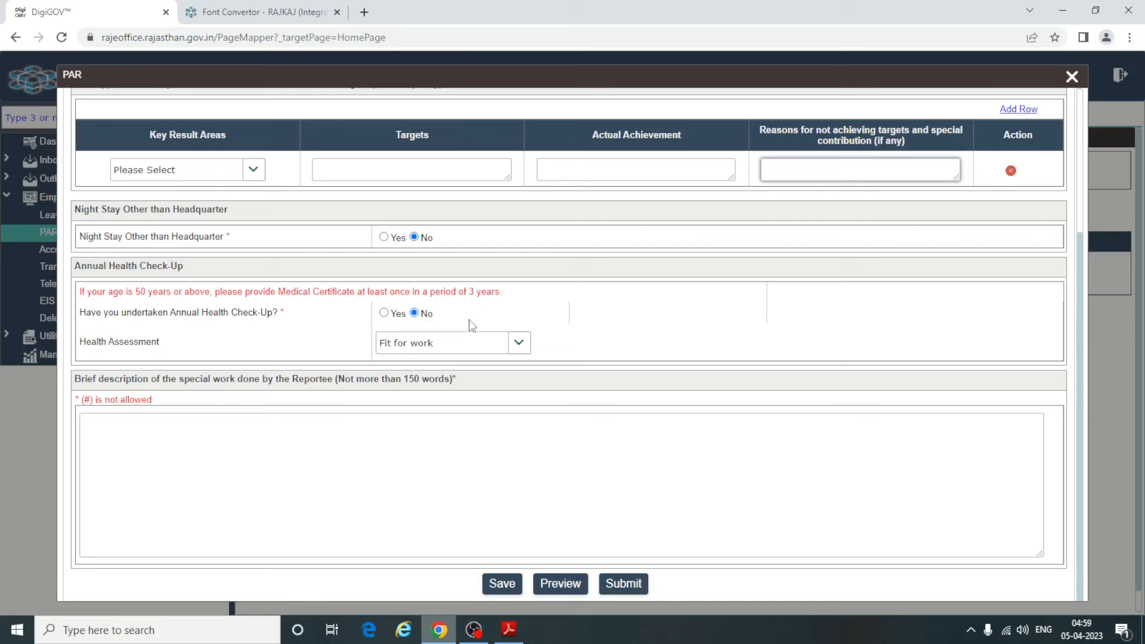
left_click(518, 343)
left_click(518, 348)
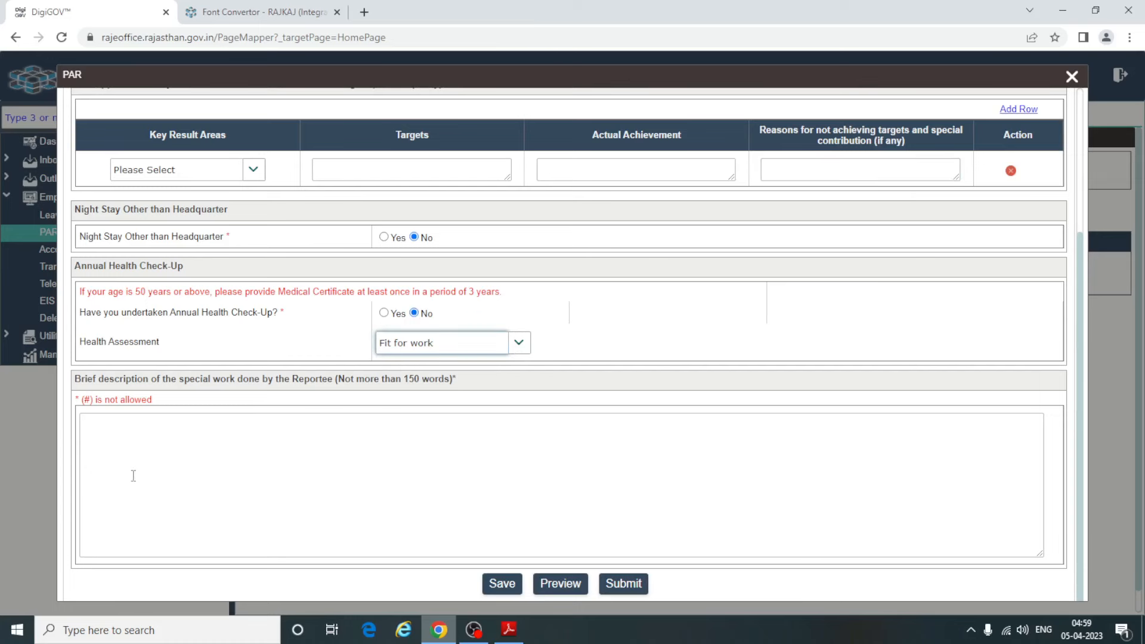
left_click(144, 445)
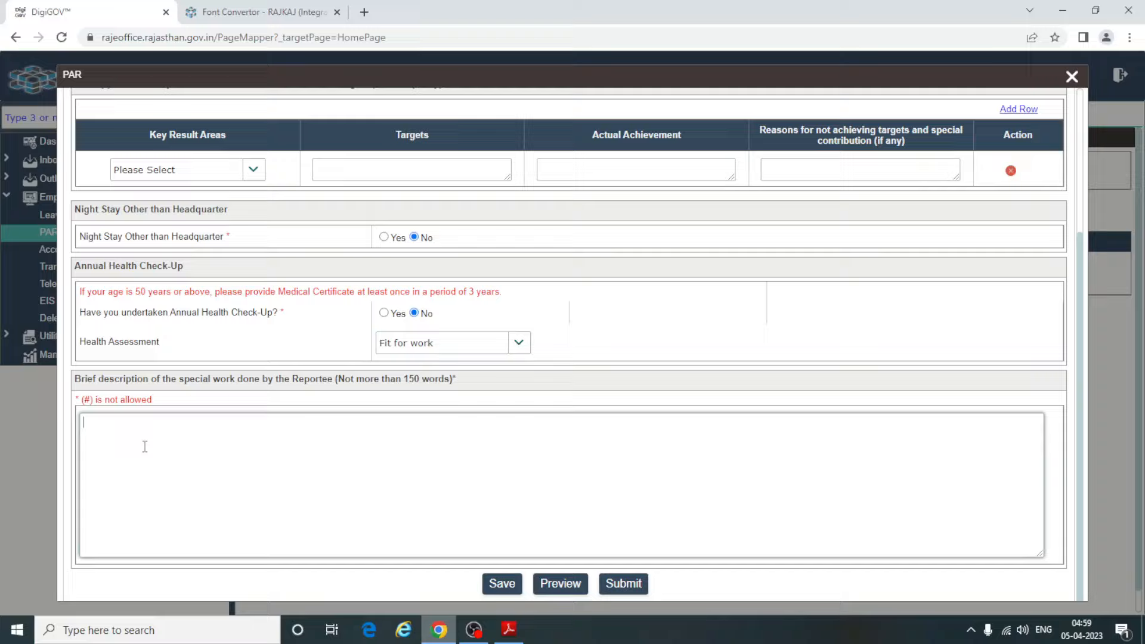
scroll(144, 446, "up", 1)
scroll(143, 452, "down", 1)
type("dfdsd")
key("BackSpace")
key("BackSpace")
key("BackSpace")
key("BackSpace")
key("BackSpace")
Step: Type duty items 1 (scholarship work) and 2 (Shala Darpan work) in the DevLys010 box
left_click(248, 18)
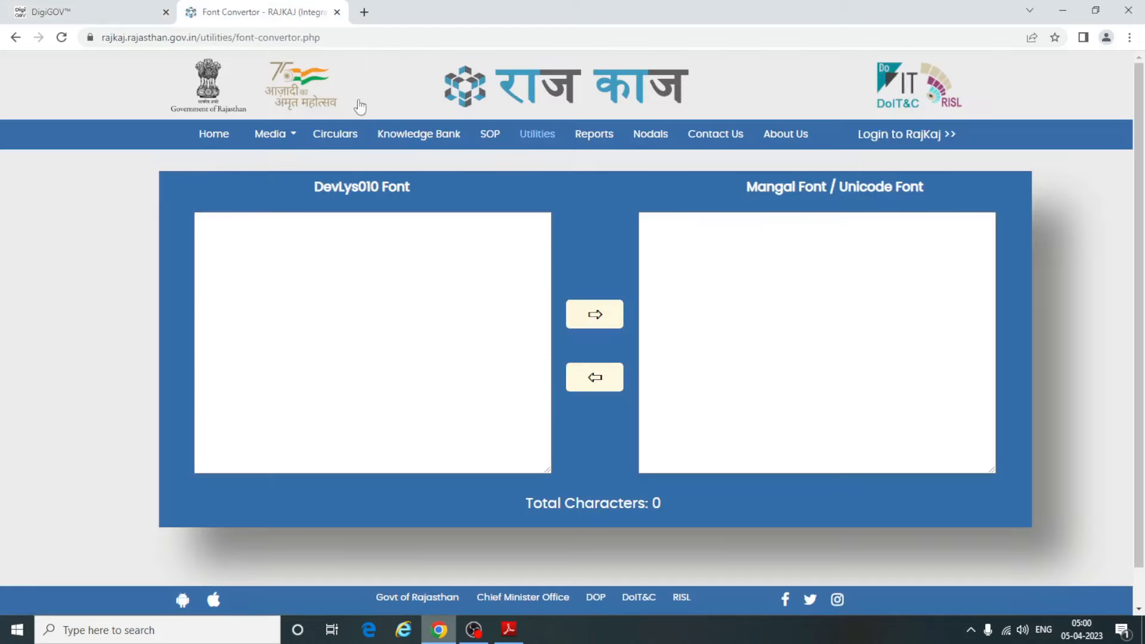
left_click(356, 235)
left_click(356, 234)
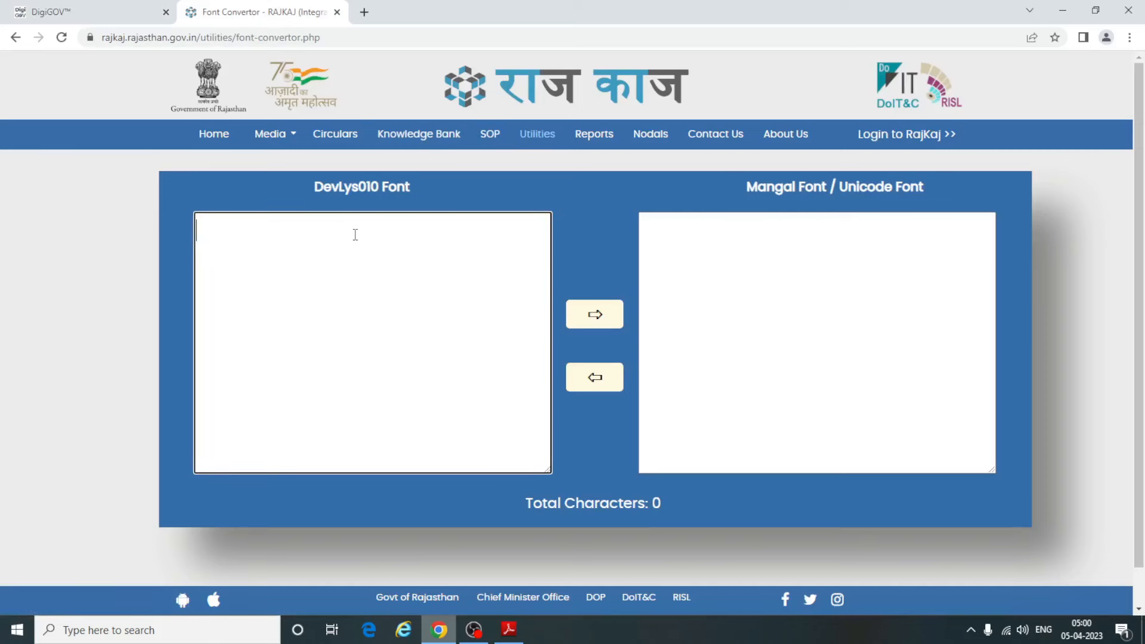
type("1")
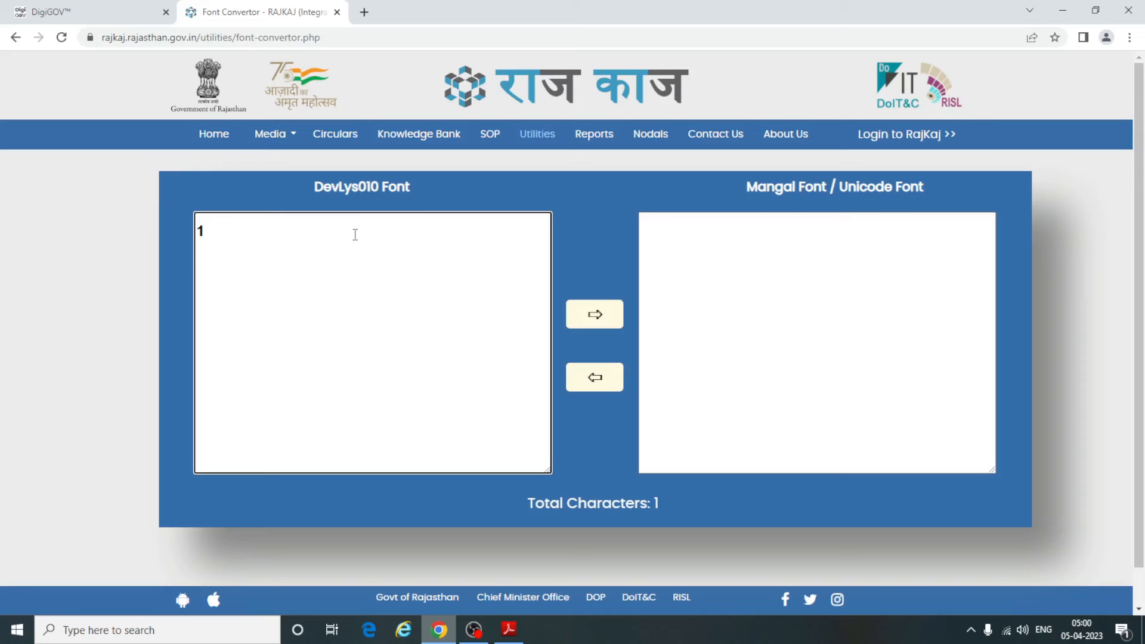
type(") ")
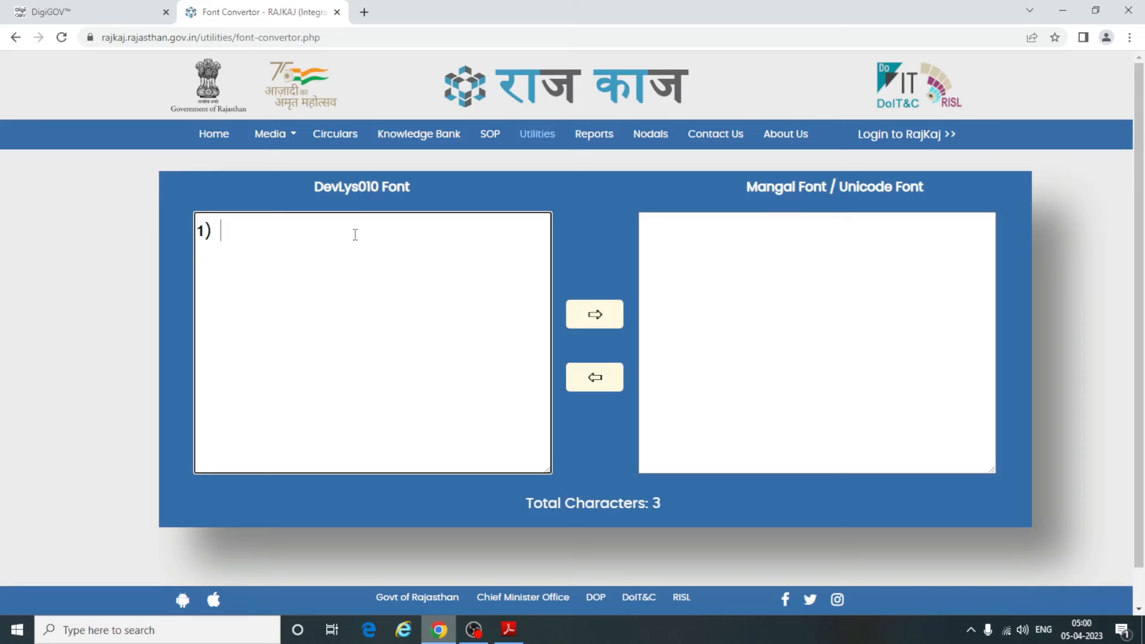
type("Nk=o`fr lacU")
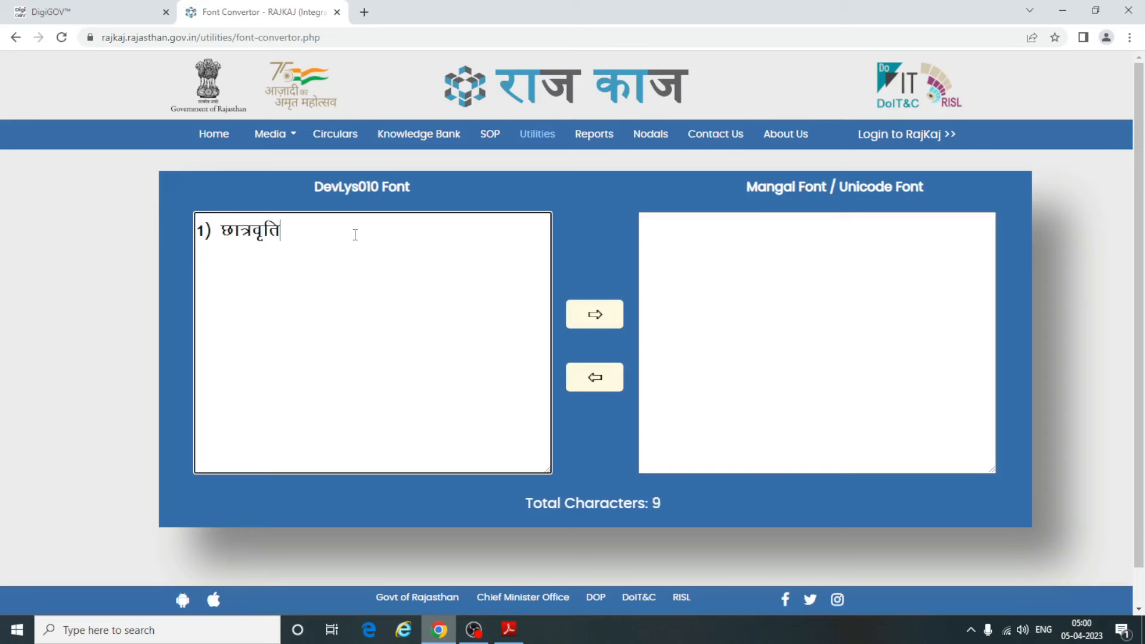
type("/k")
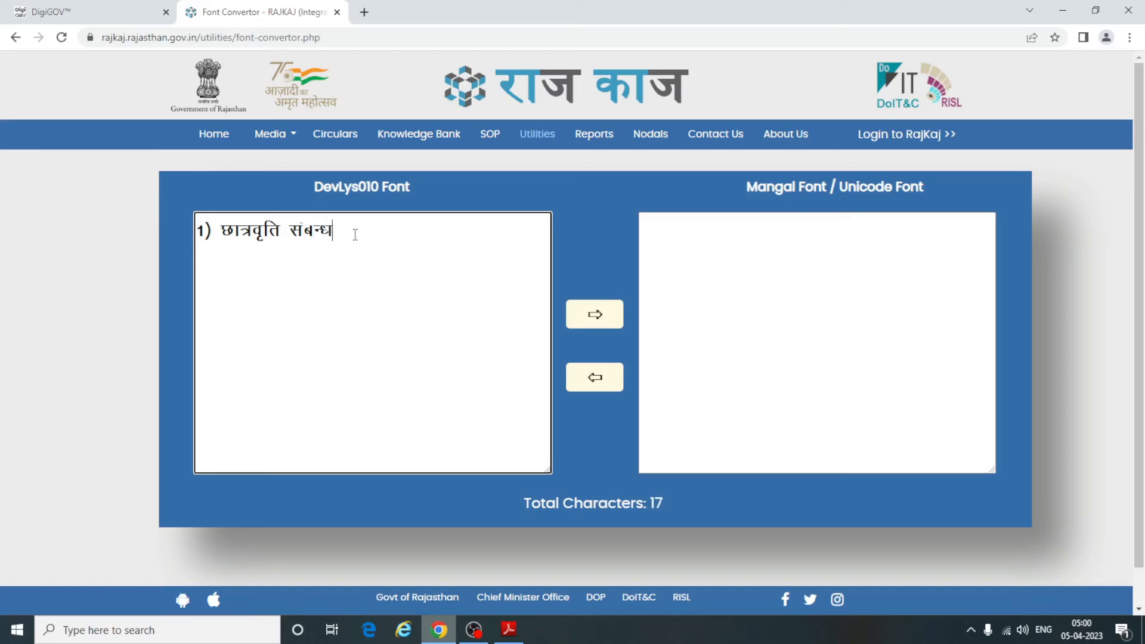
type("h dk;Z")
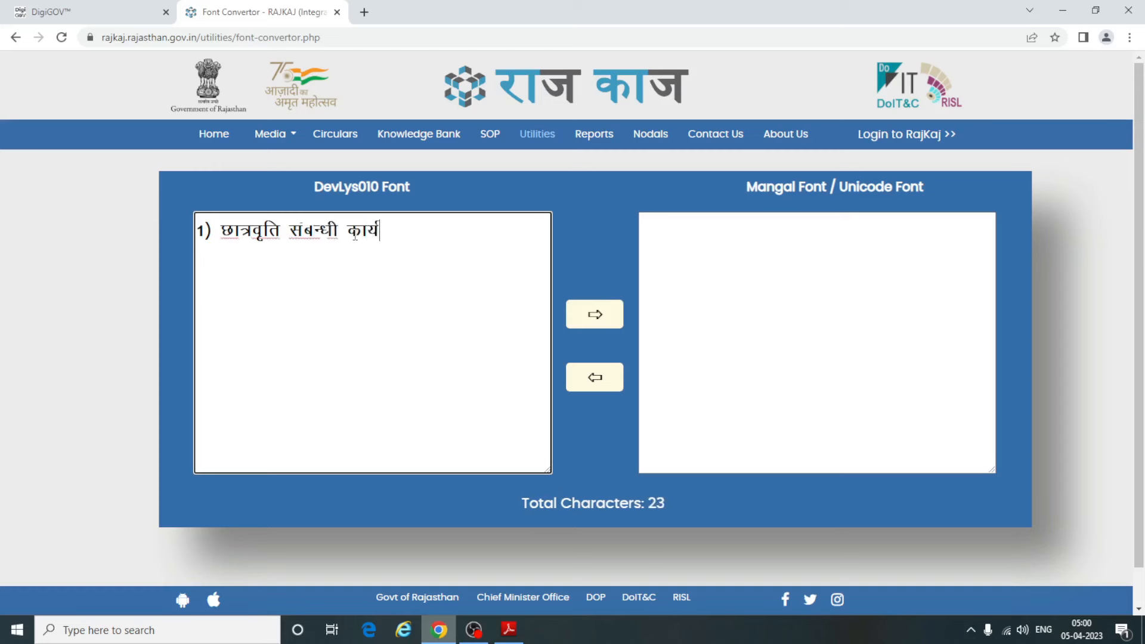
key("Return")
type("2) 'kk")
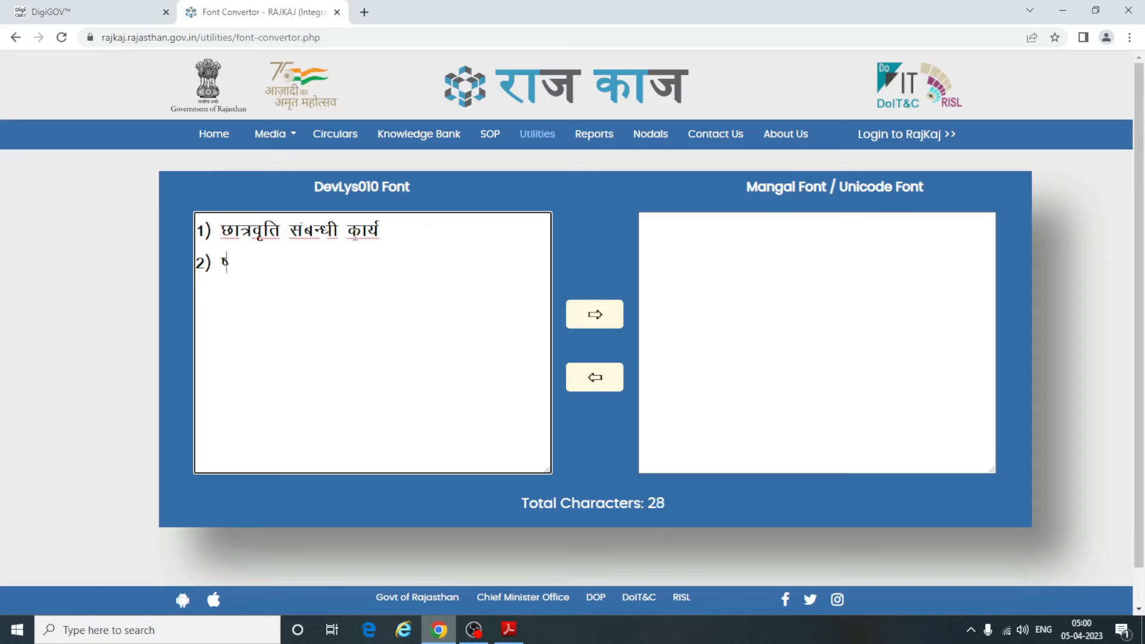
type("ykn")
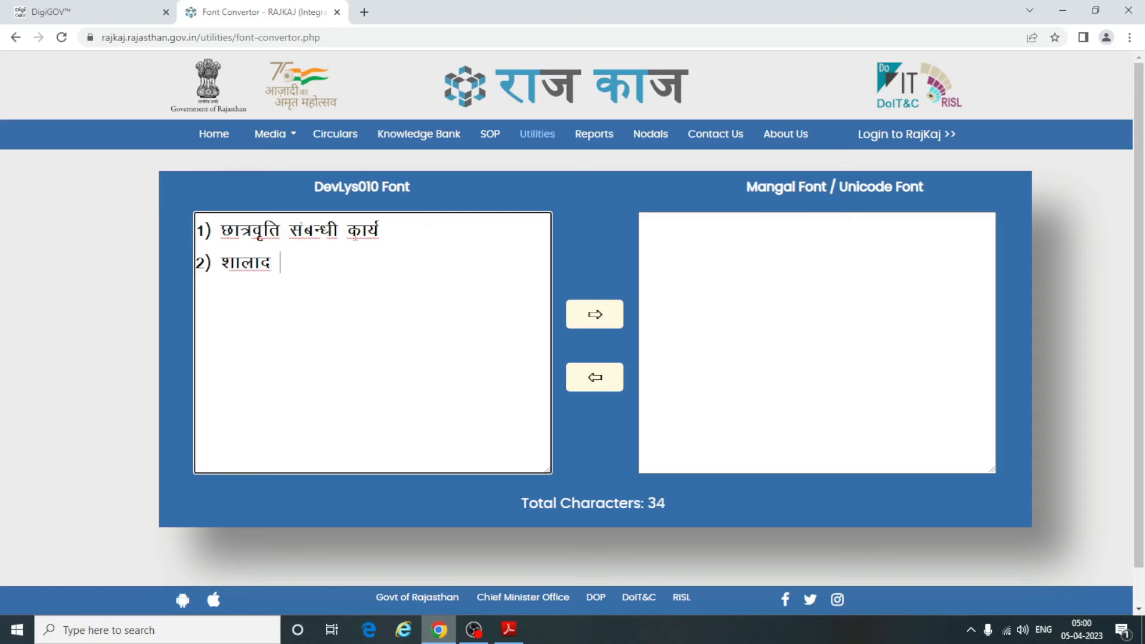
key("BackSpace")
key("BackSpace")
type("nn")
key("BackSpace")
key("BackSpace")
type("nn")
key("BackSpace")
type("iZ.k")
key("BackSpace")
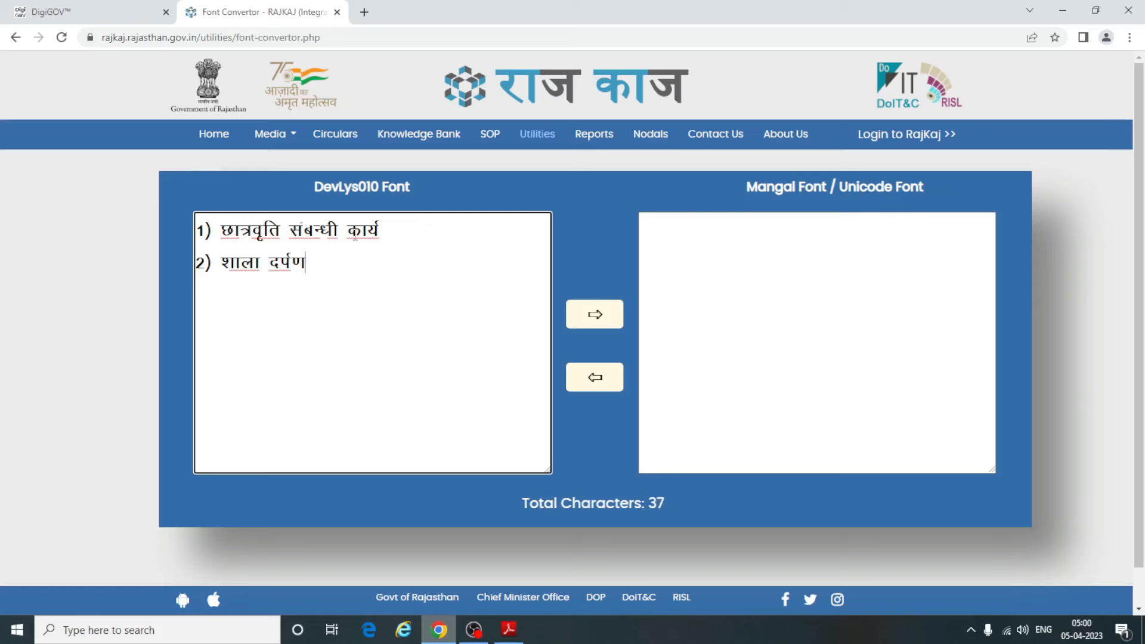
type("lacU/kh dk;Z")
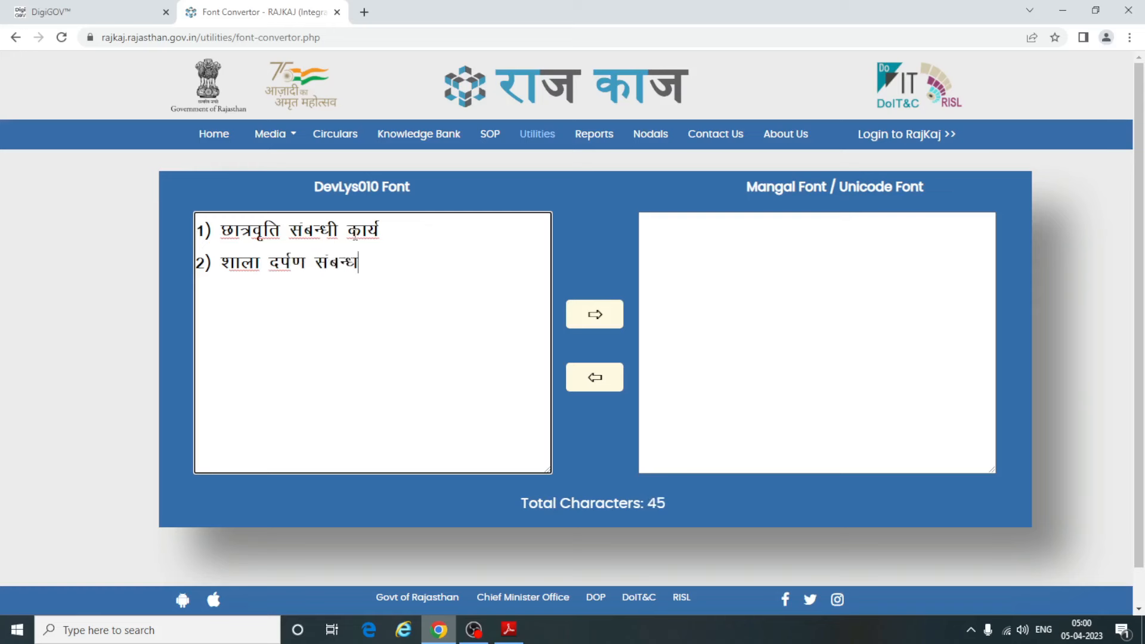
type("A")
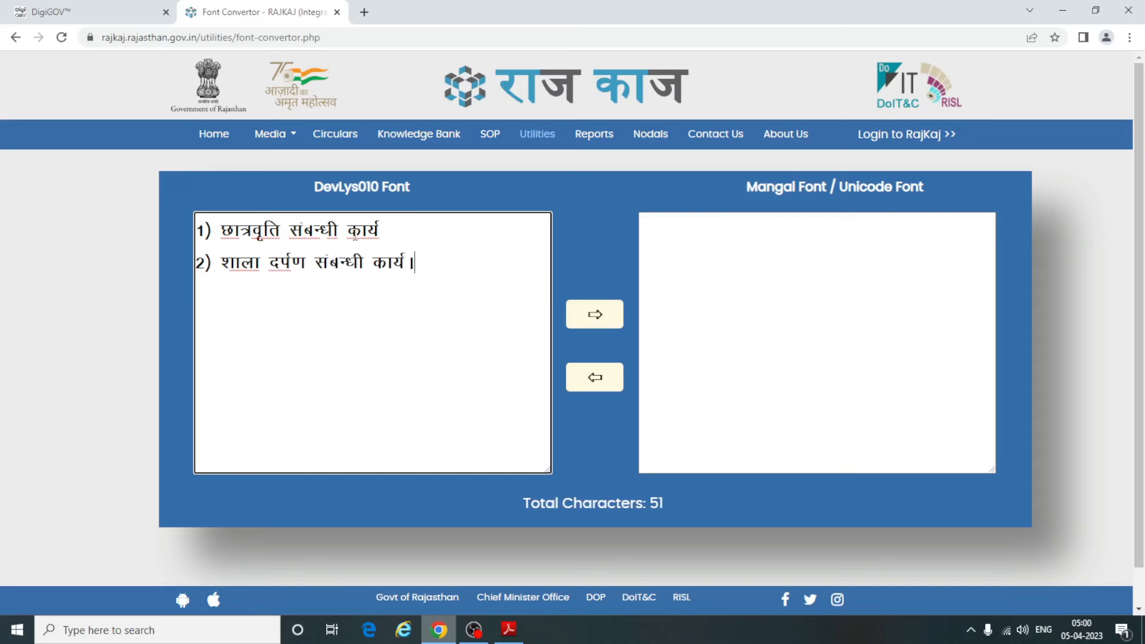
Step: Type duty item 3 about establishment work, correcting stray characters
key("Return")
type("3")
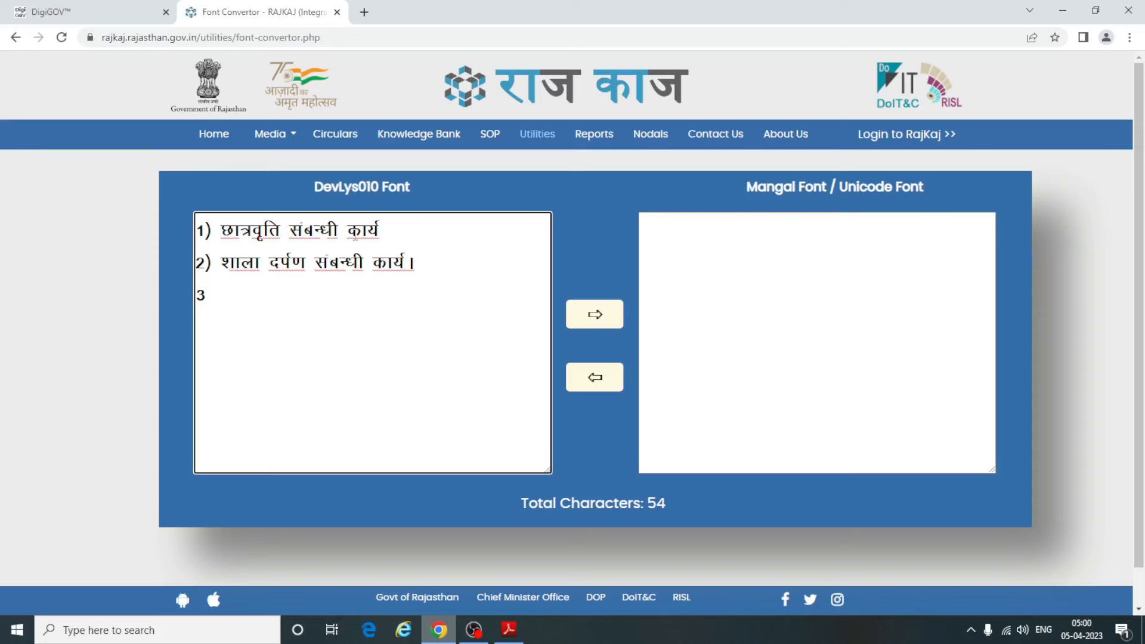
type(")")
type("laLf")
key("BackSpace")
type("Fkiu lac")
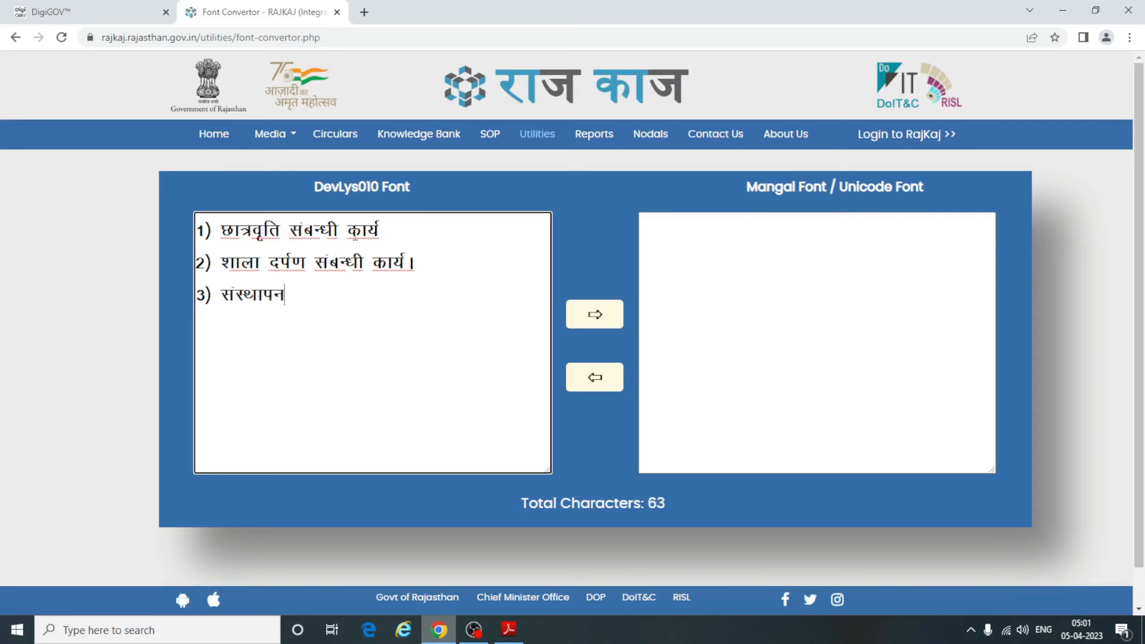
type("U/kh e")
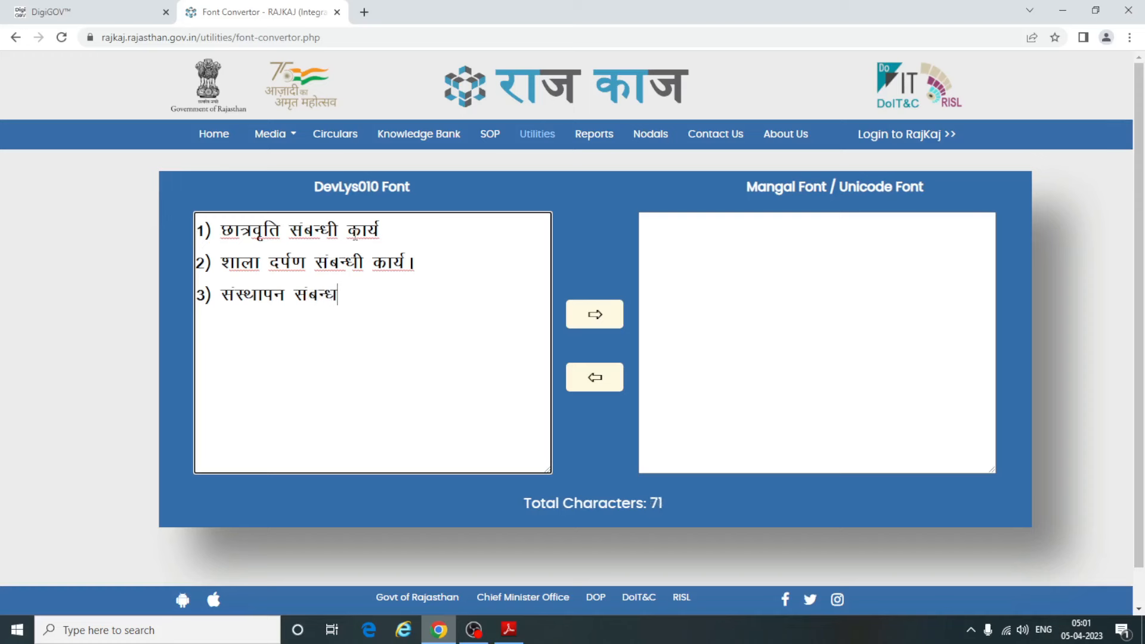
key("BackSpace")
type("la")
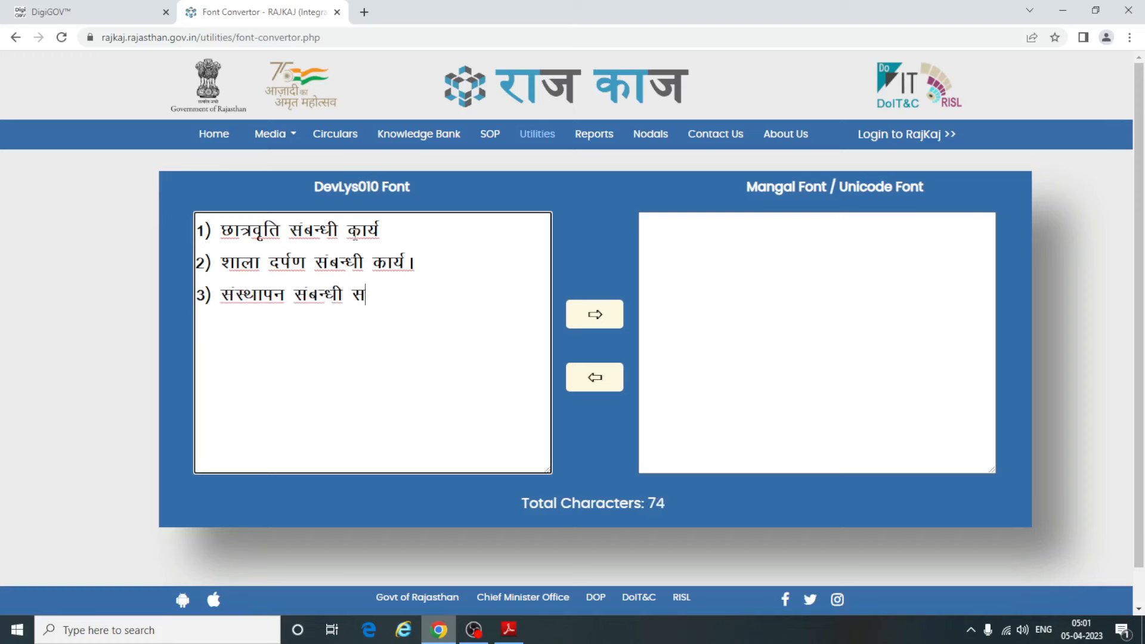
key("BackSpace")
key("BackSpace")
type("leLr dk;ZA")
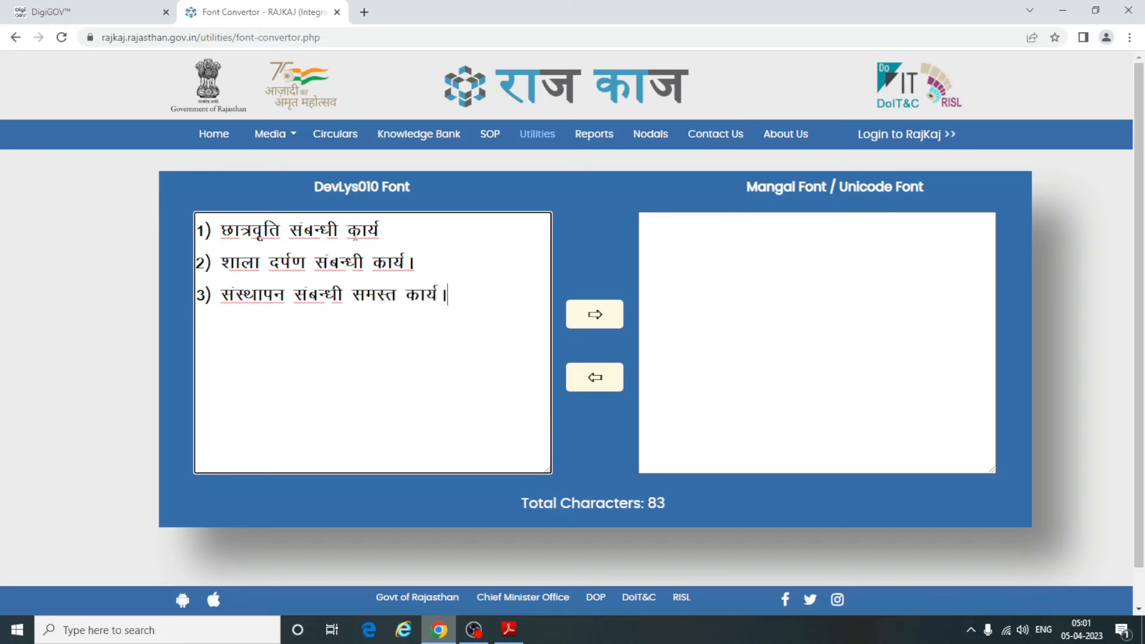
Step: Add item 4 on computer work and the closing line that duties are done on time
key("Return")
type("4")
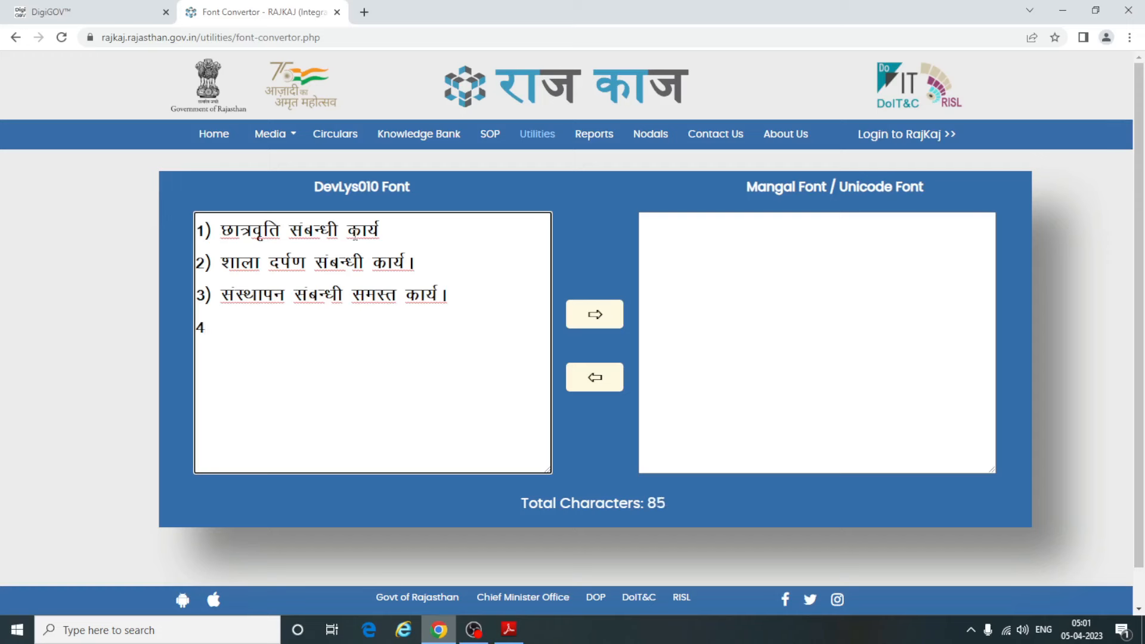
type(") ")
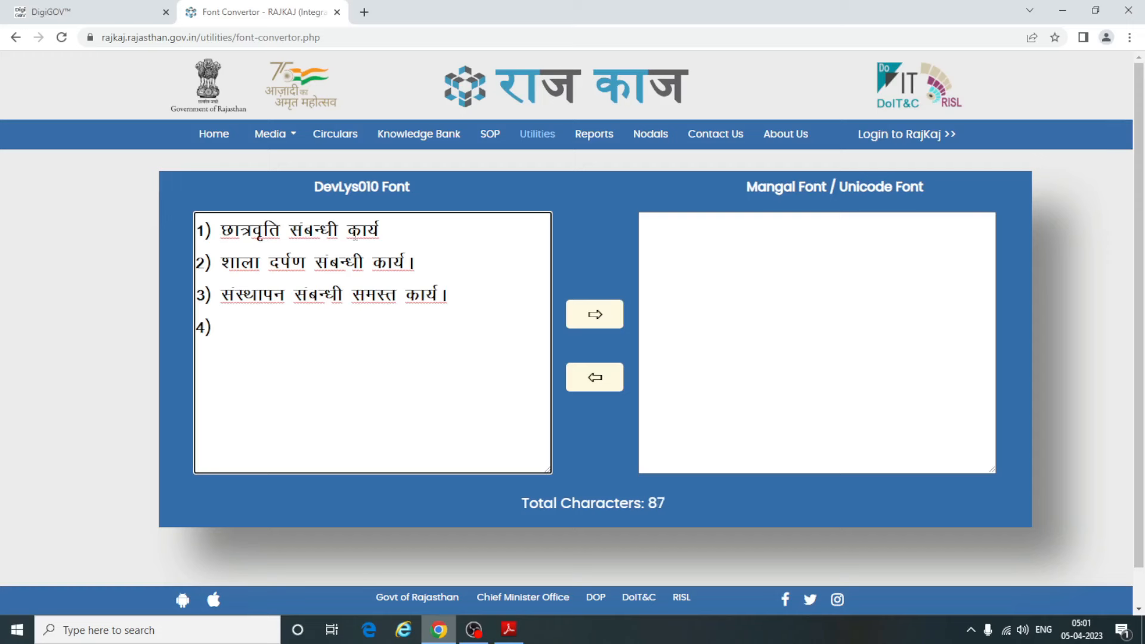
type("de~")
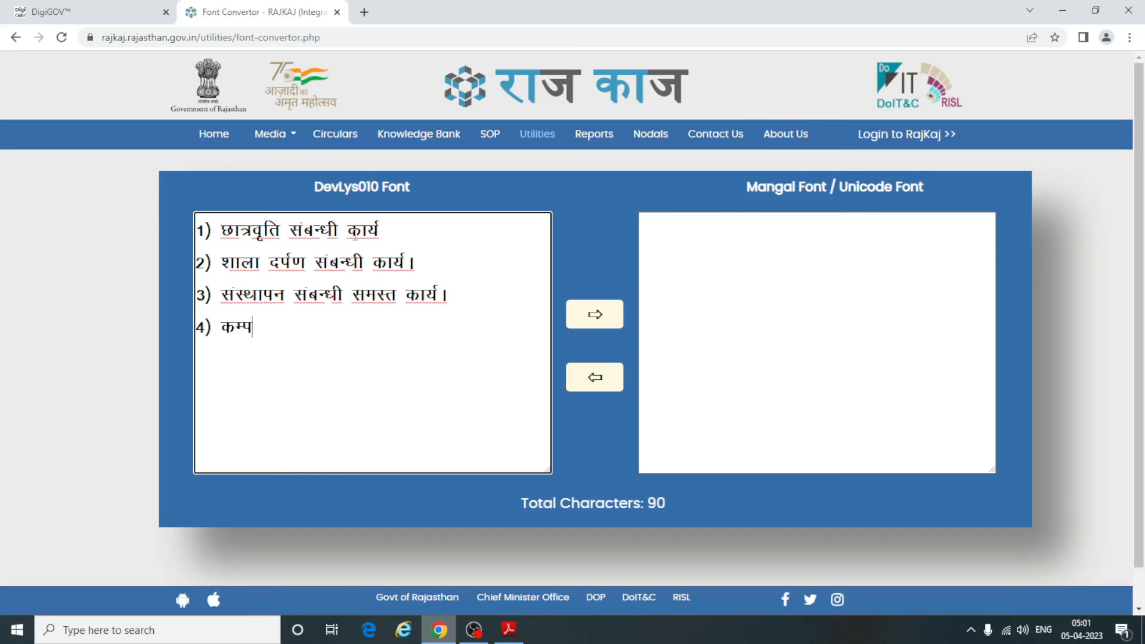
type("I;wVj lacU/kh leLr ")
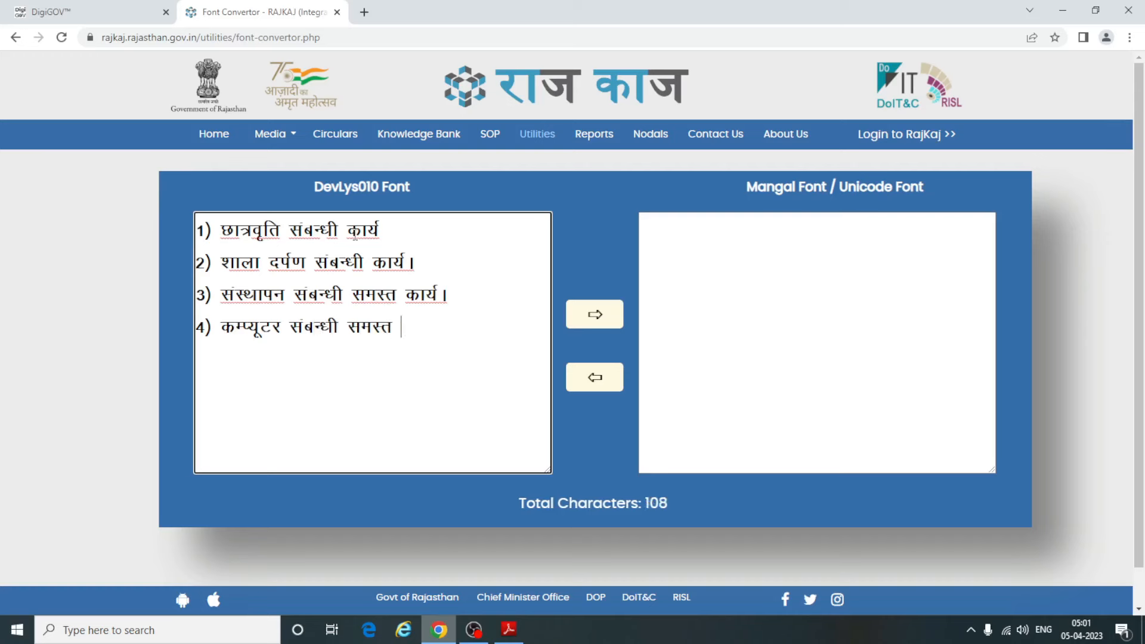
type("dk;Za")
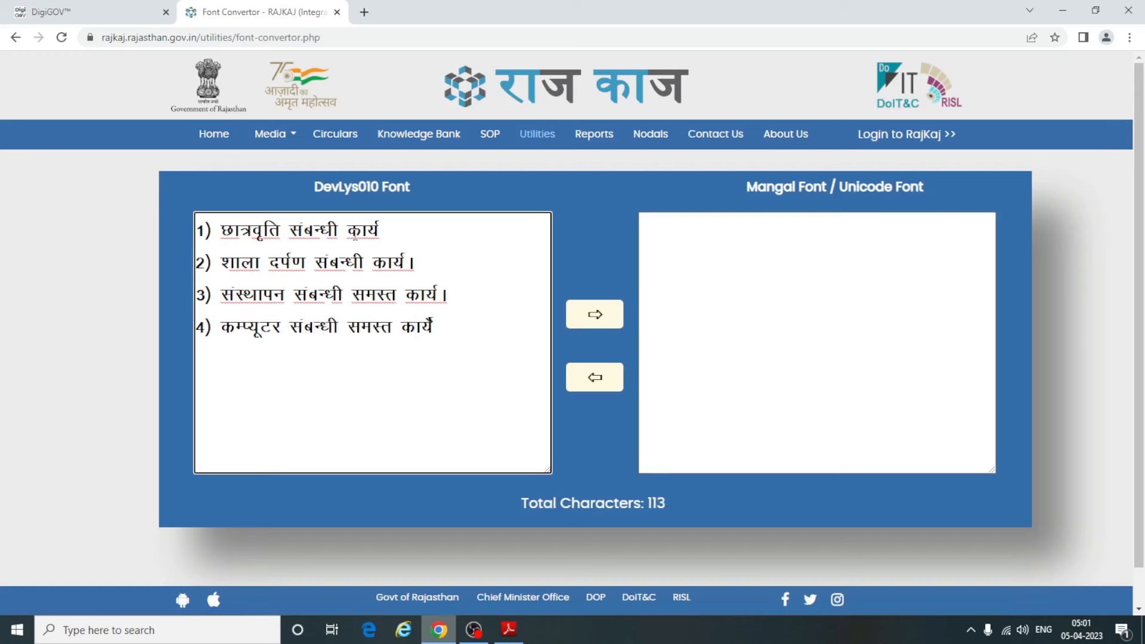
key("BackSpace")
type("A")
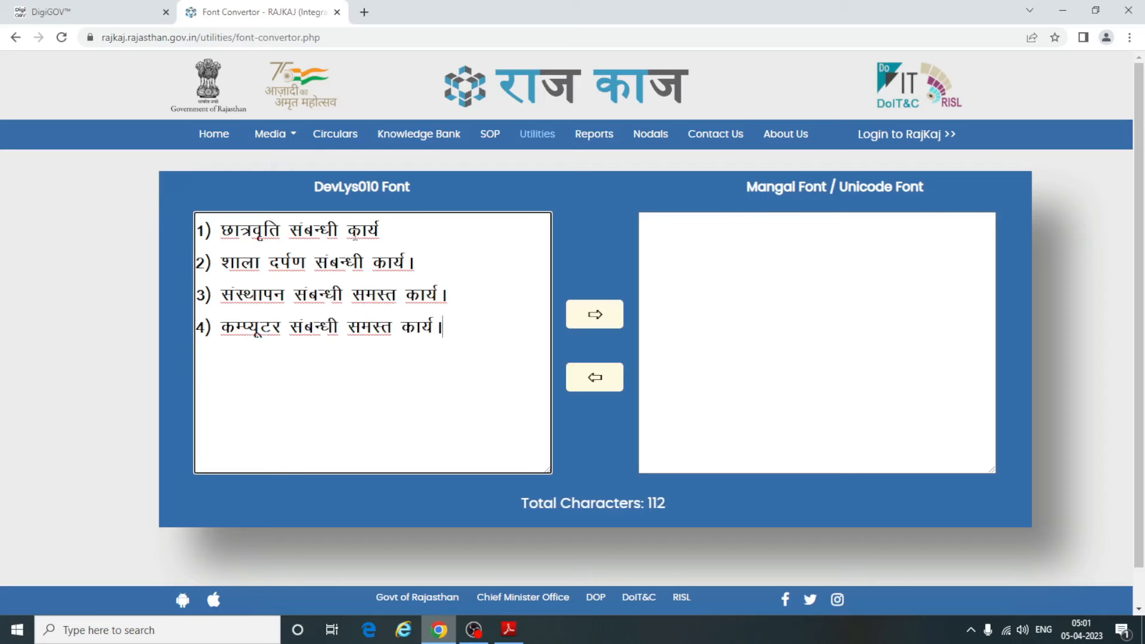
key("Return")
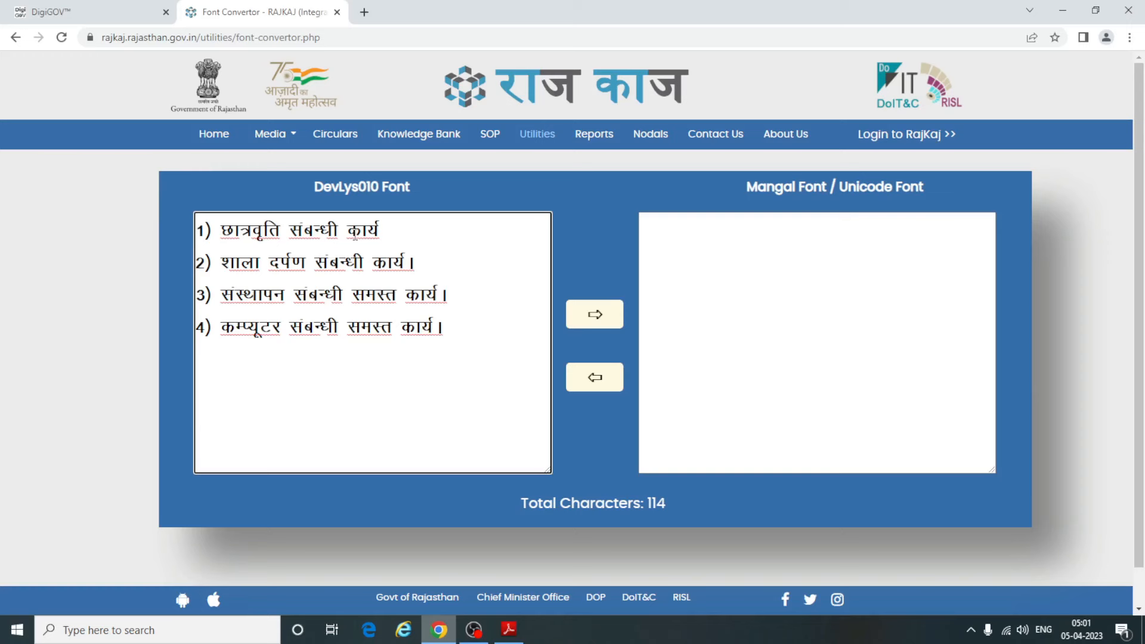
type("mijksD")
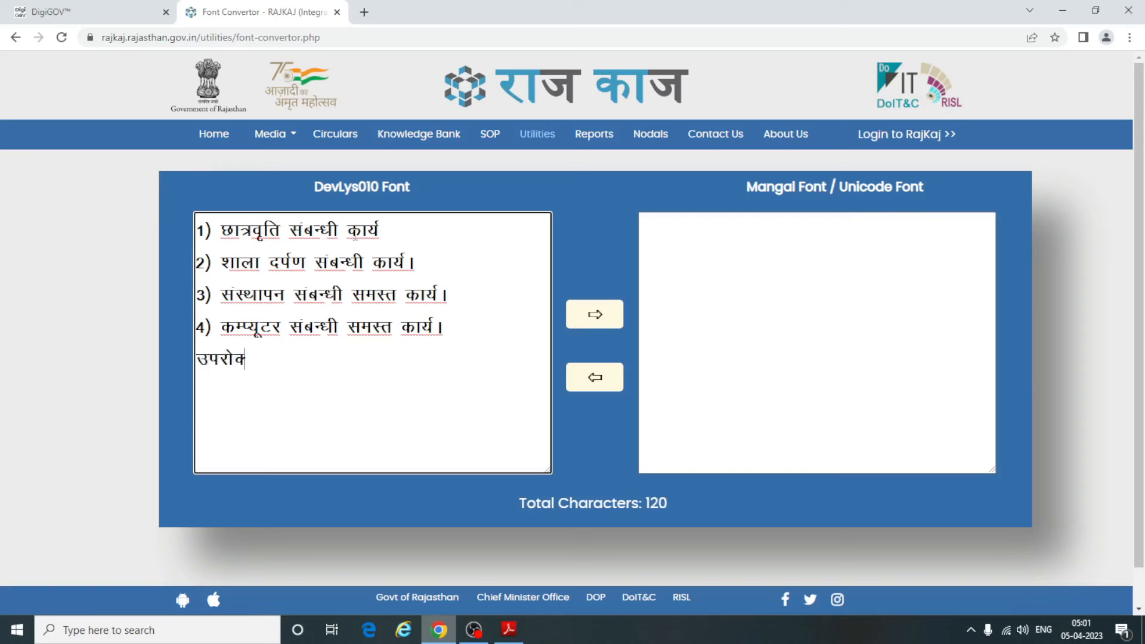
type("r lacU/kh dk;")
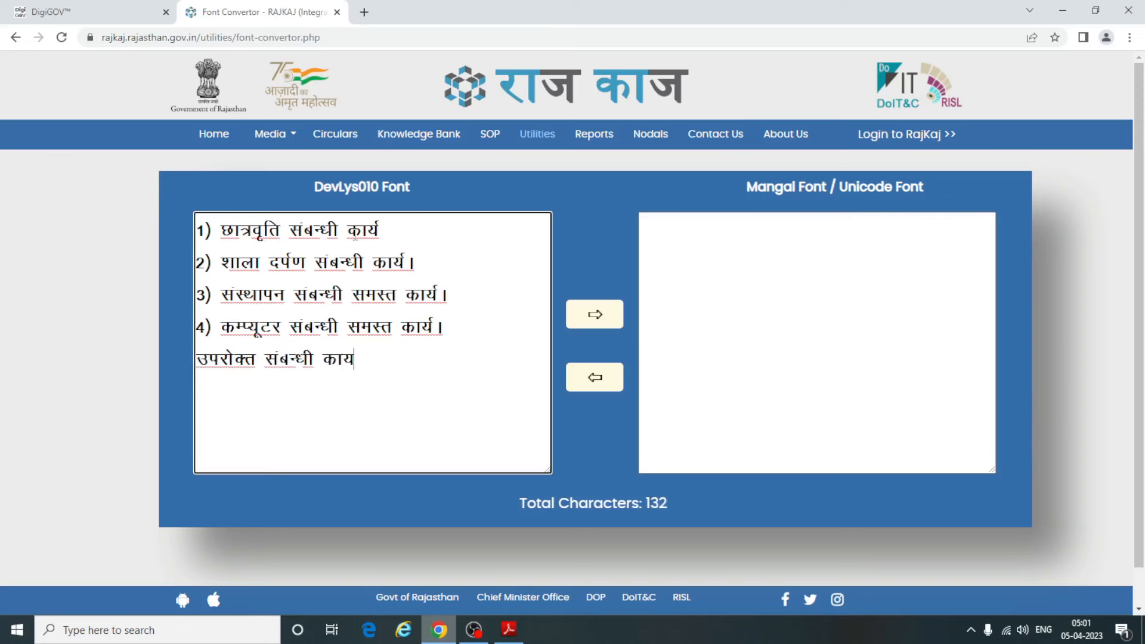
type("Z dk fuoZgu le; ij fd;k tkrk")
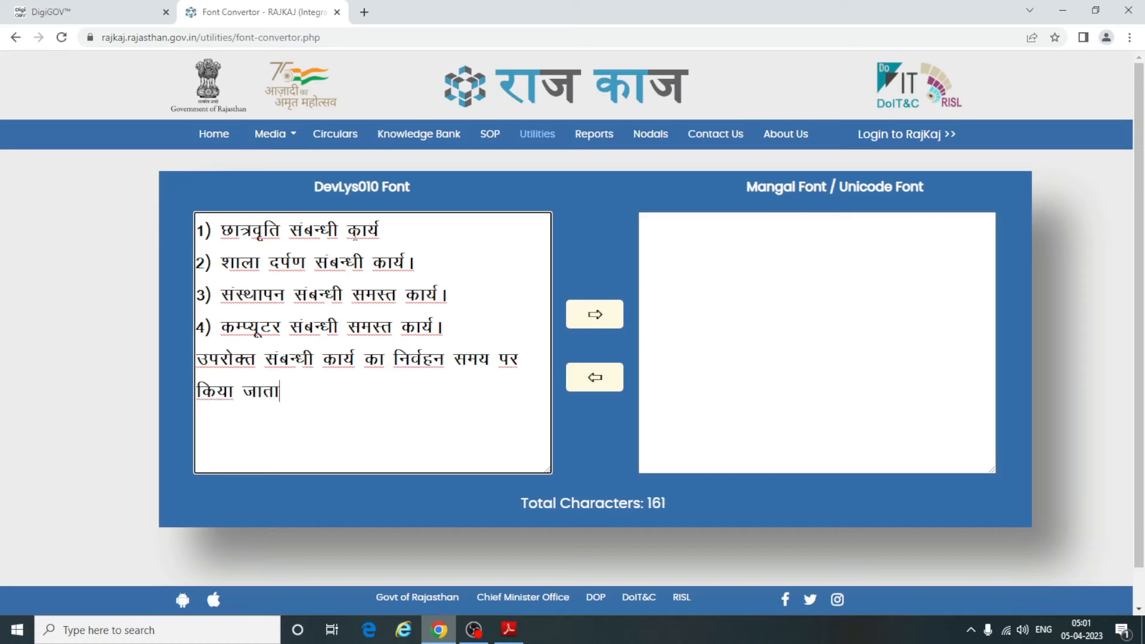
type(" gSA")
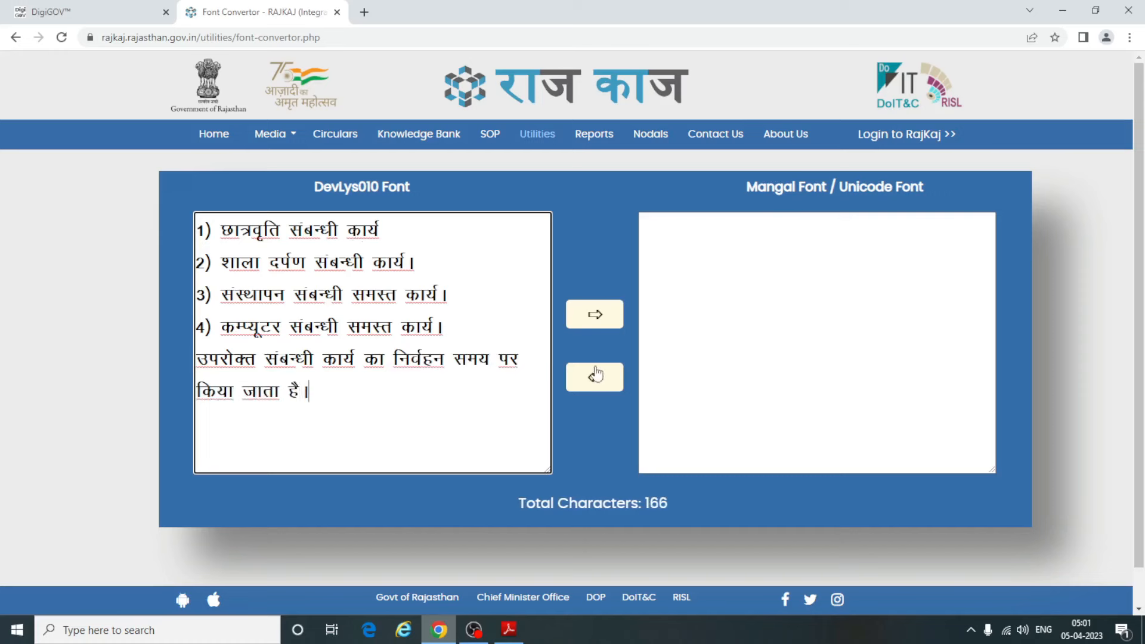
Step: Convert the DevLys010 text to Mangal/Unicode and select the converted output
left_click(590, 322)
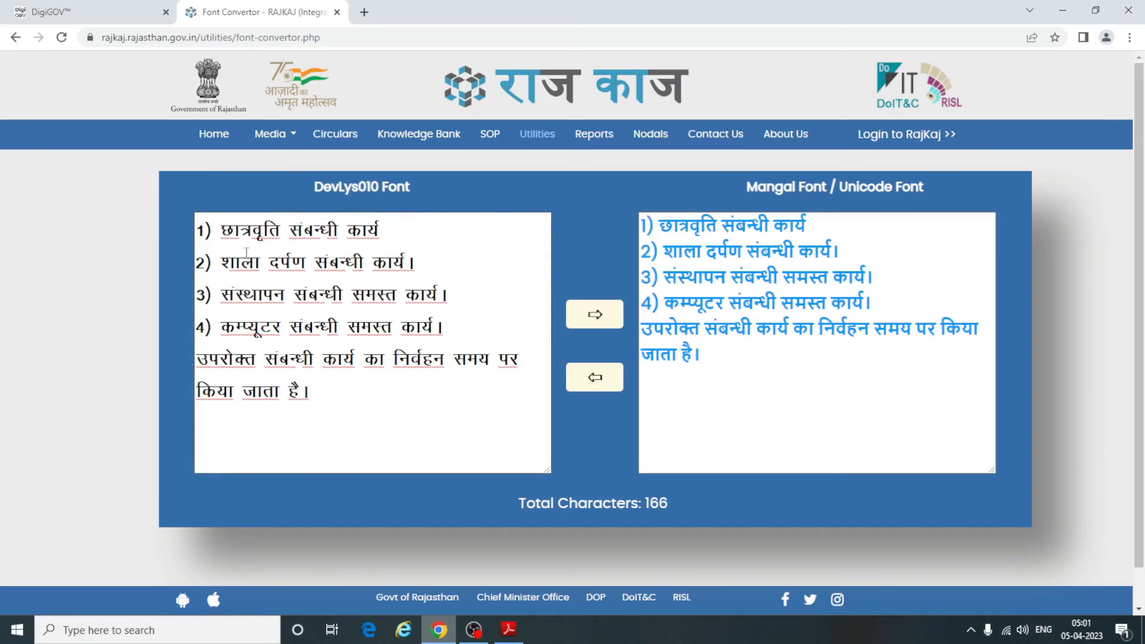
left_click_drag(641, 232, 736, 358)
key("ctrl+c")
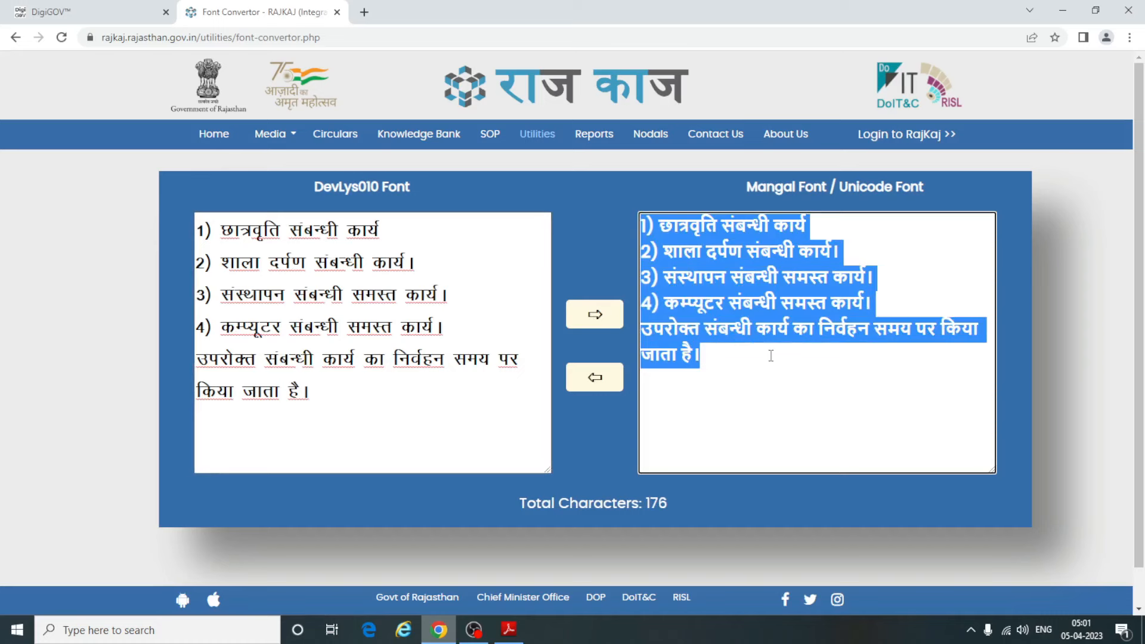
Step: Paste the converted Hindi duty list into the special-work description and save the PAR form
left_click(74, 12)
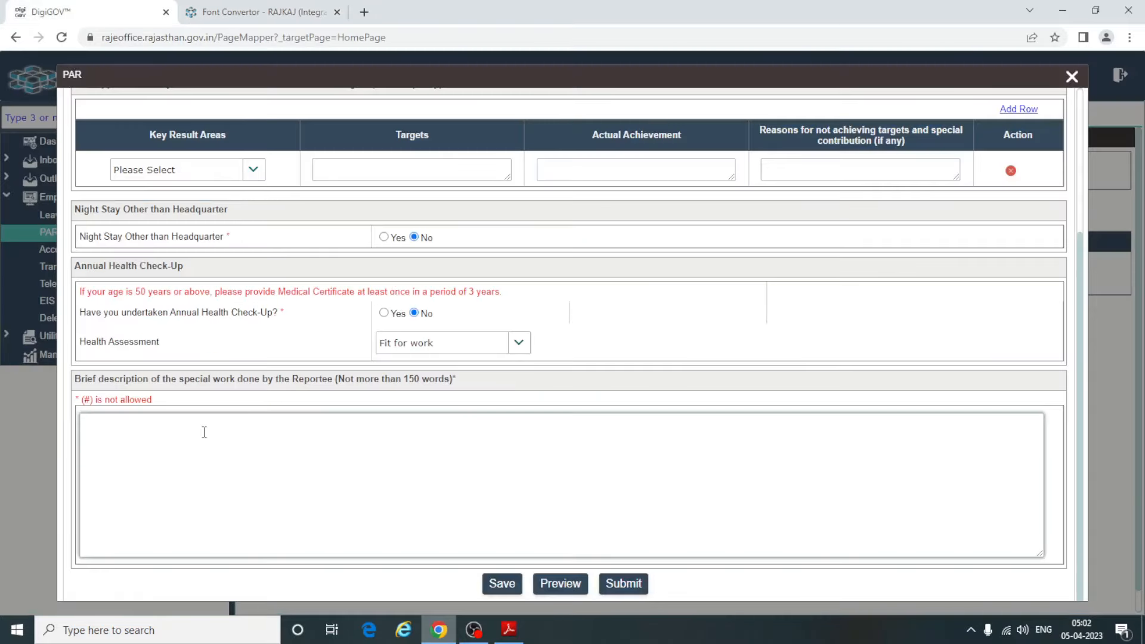
left_click(182, 451)
key("ctrl+v")
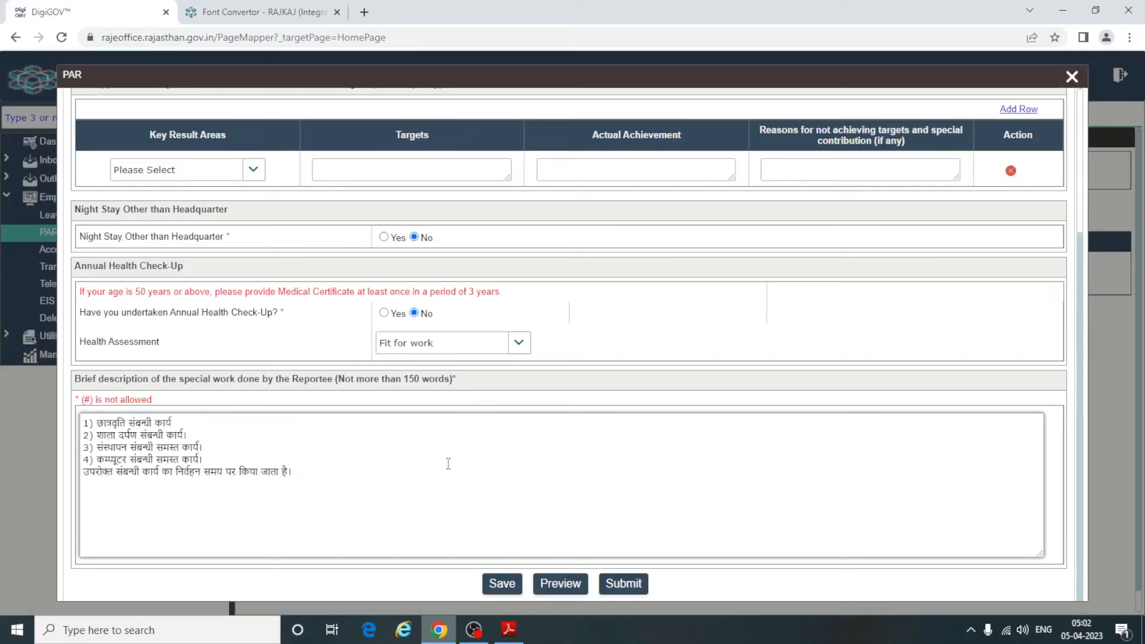
left_click(503, 584)
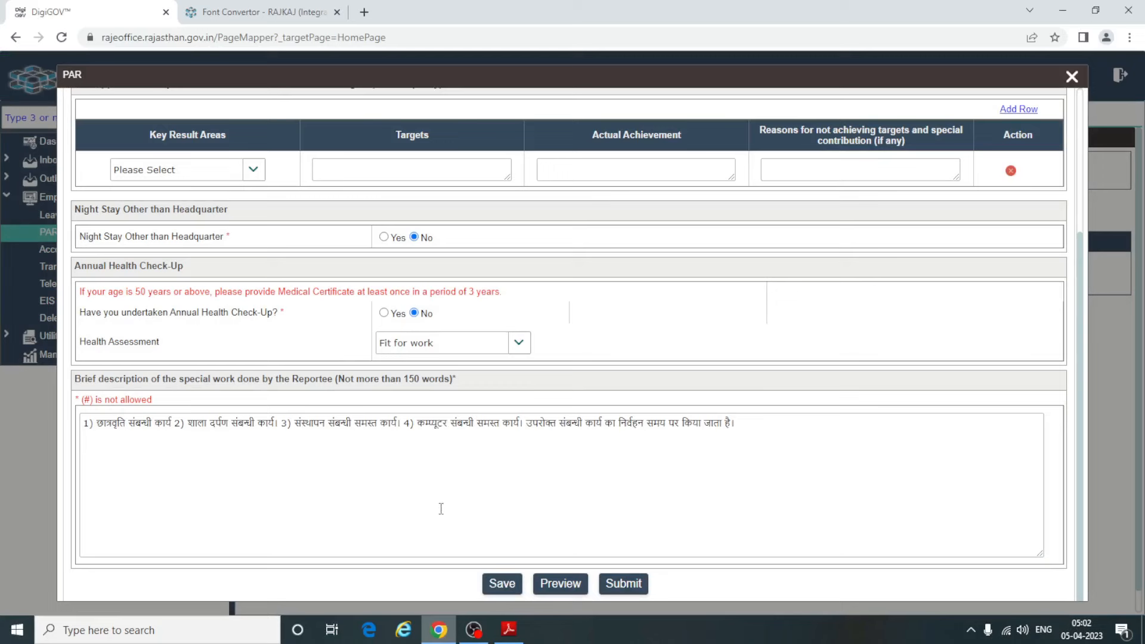
Step: Submit the 2022-2023 PAR to the Reporting Officer
left_click(624, 589)
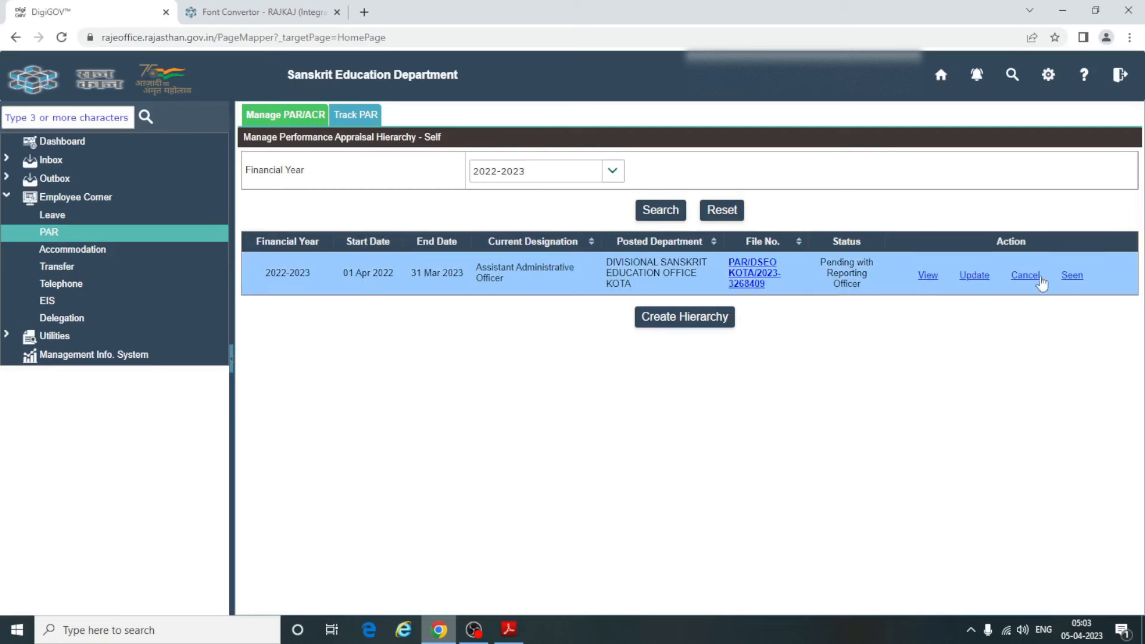
Step: Open the Track PAR page and dismiss the exit menu without signing out
left_click(360, 119)
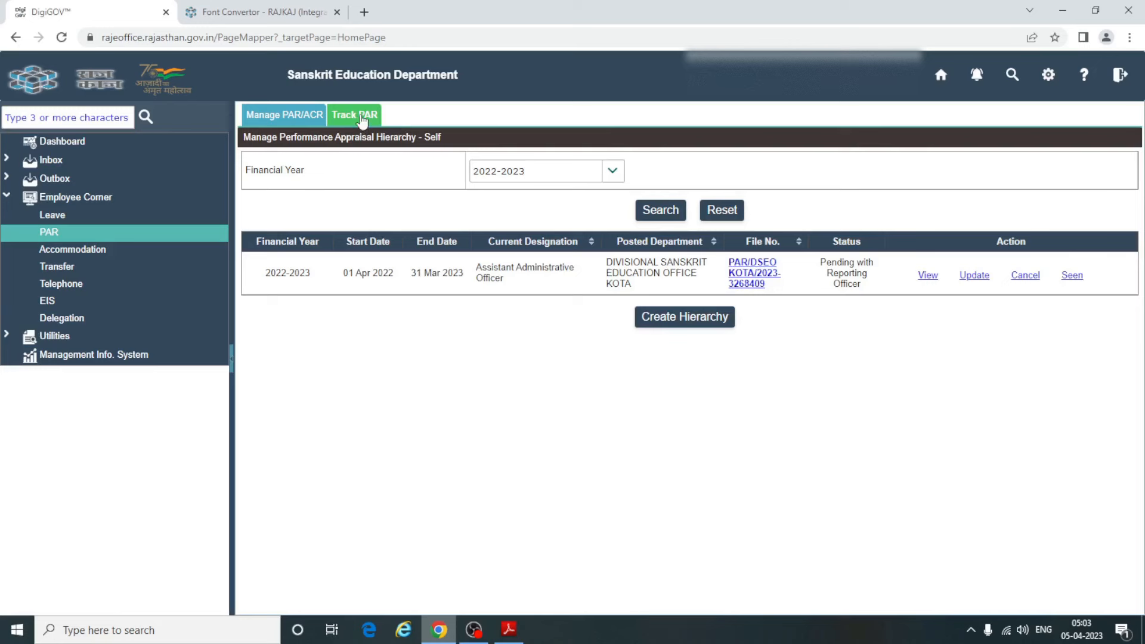
left_click(1121, 75)
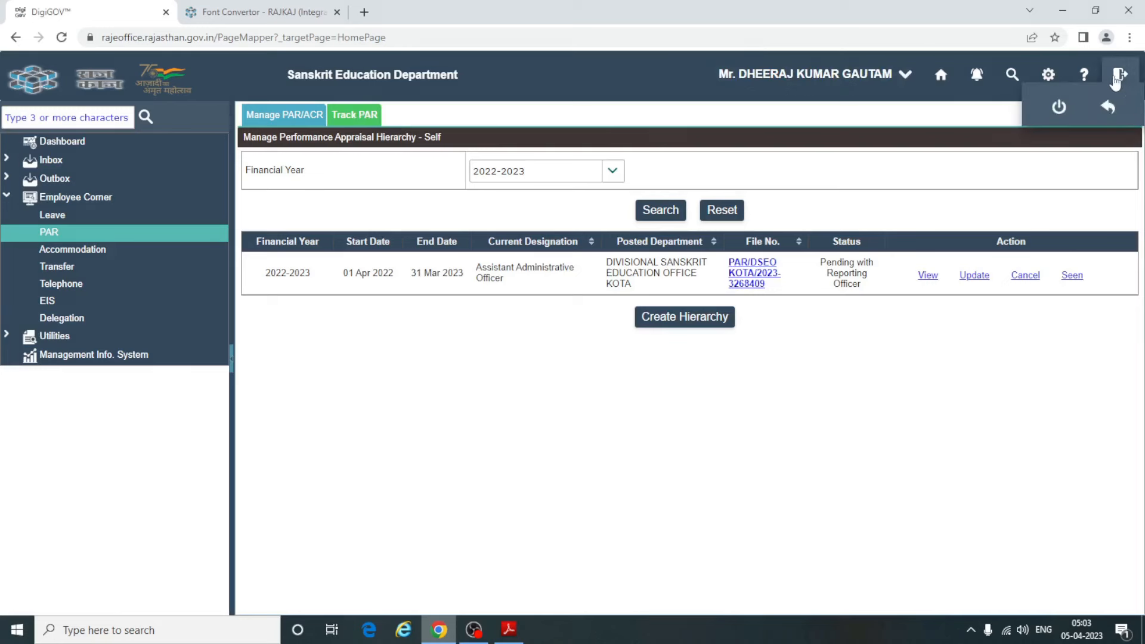
left_click(1063, 109)
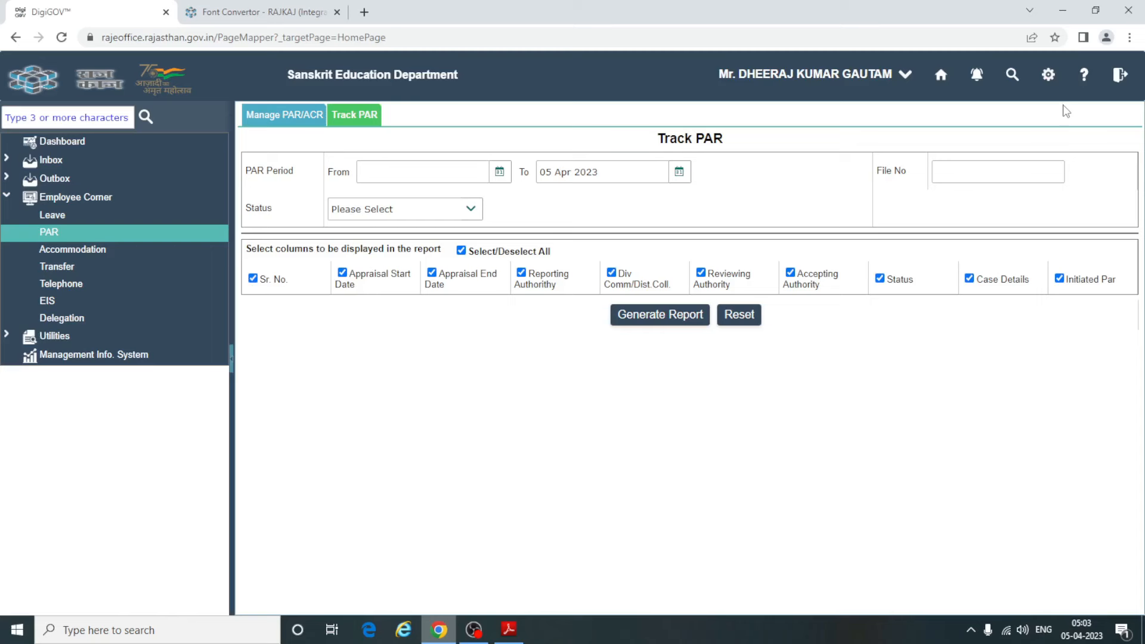
left_click(1121, 74)
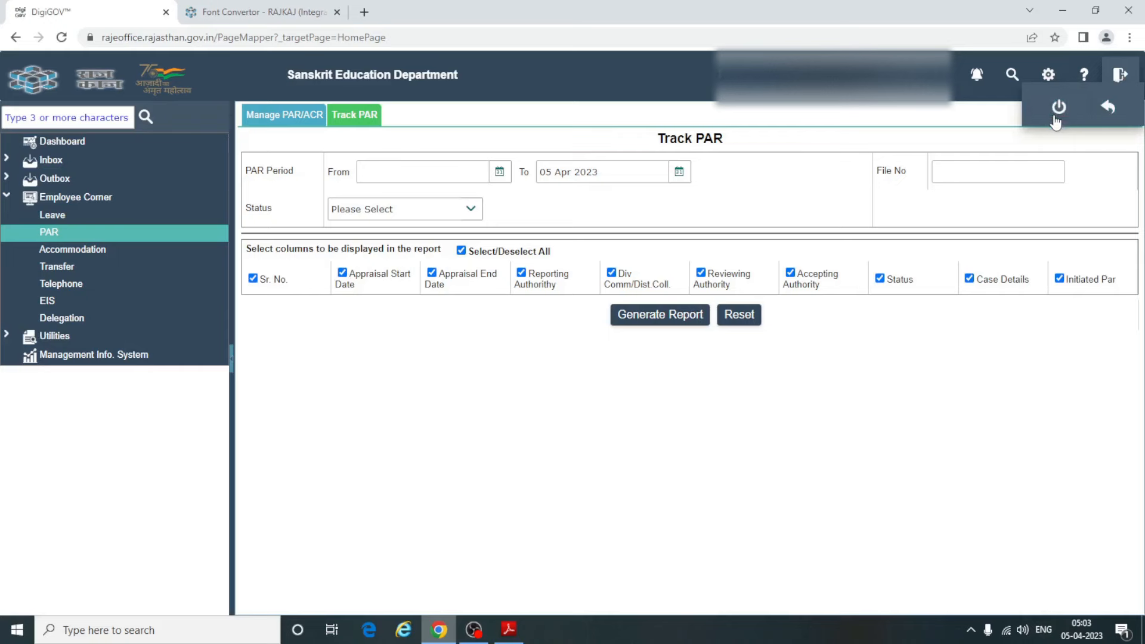
left_click(253, 13)
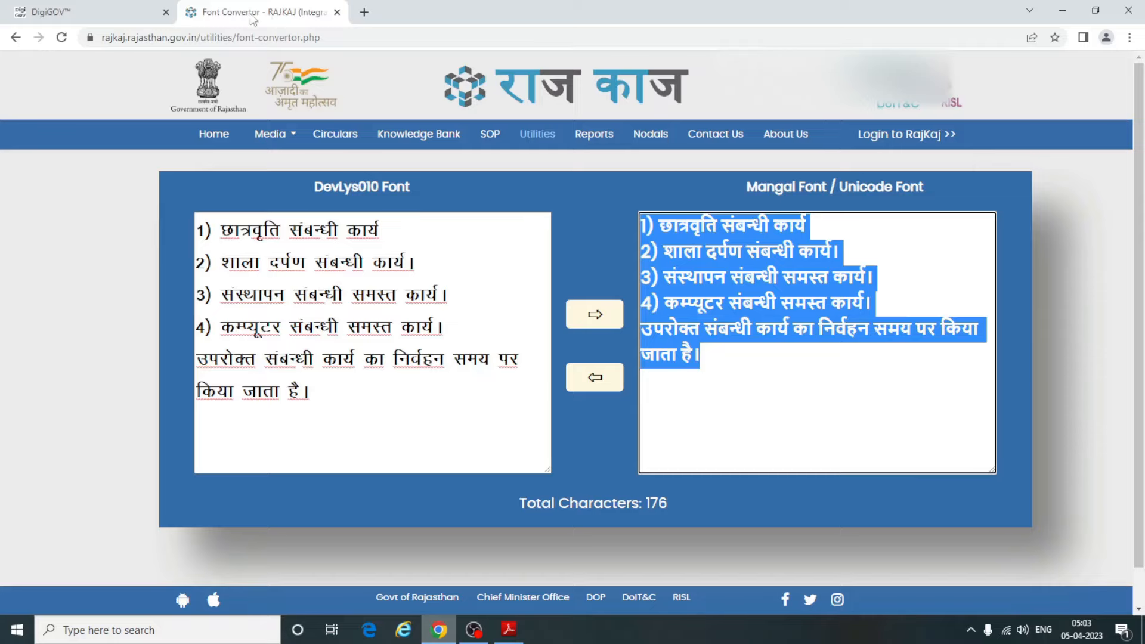
Step: Toggle between the e-Office and Font Convertor tabs, ending on Font Convertor
left_click(113, 16)
left_click(262, 12)
left_click(133, 14)
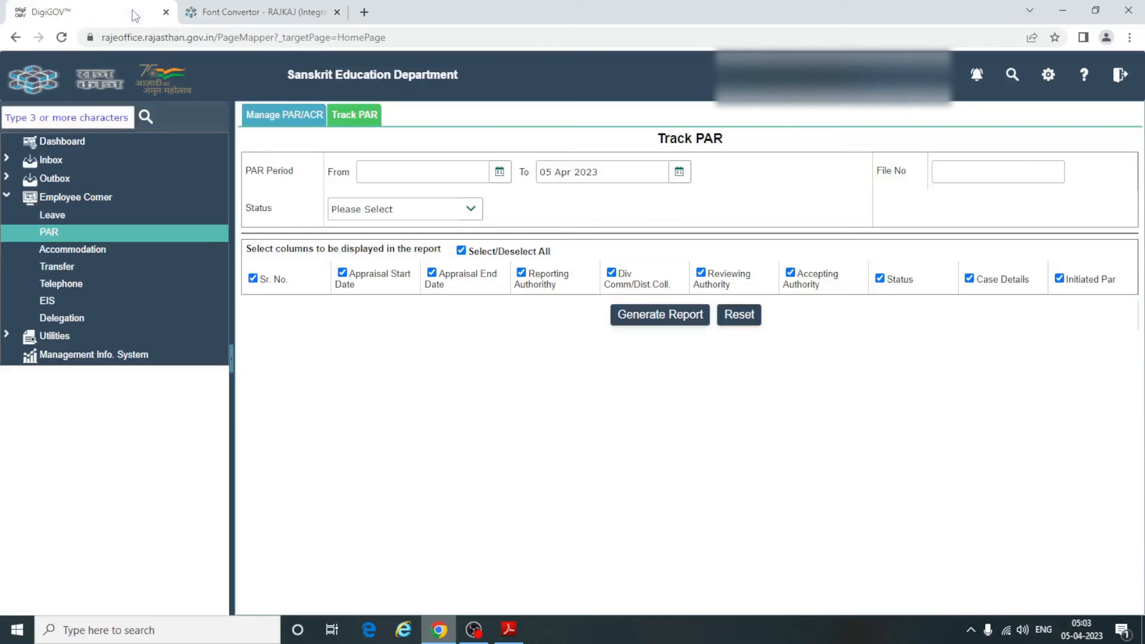
left_click(255, 8)
left_click(107, 12)
left_click(250, 17)
left_click(109, 15)
left_click(254, 13)
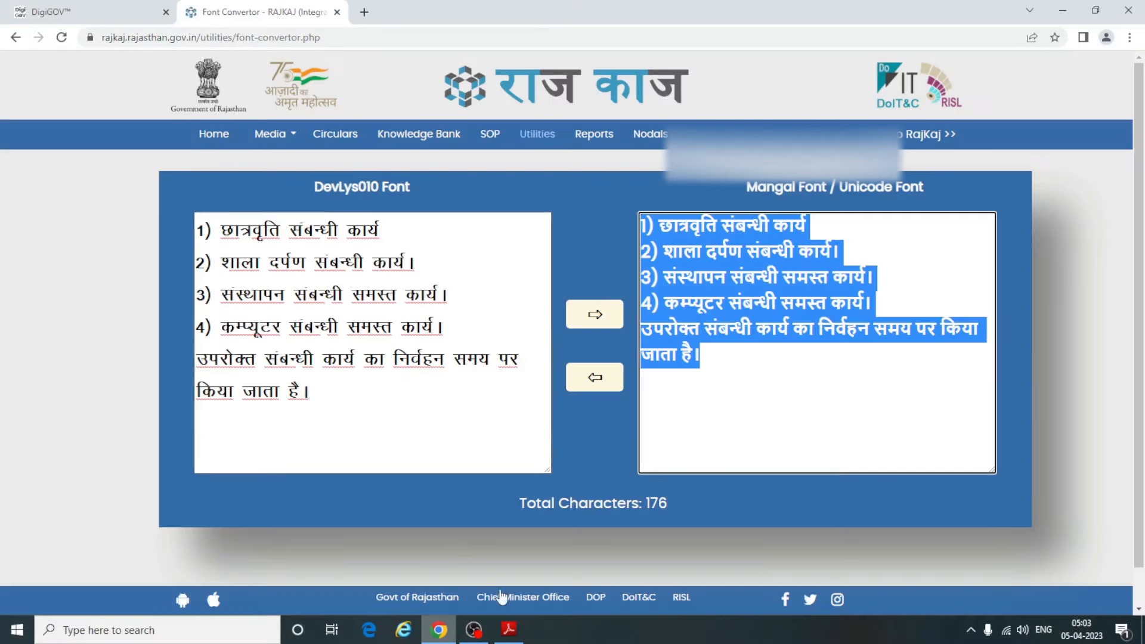